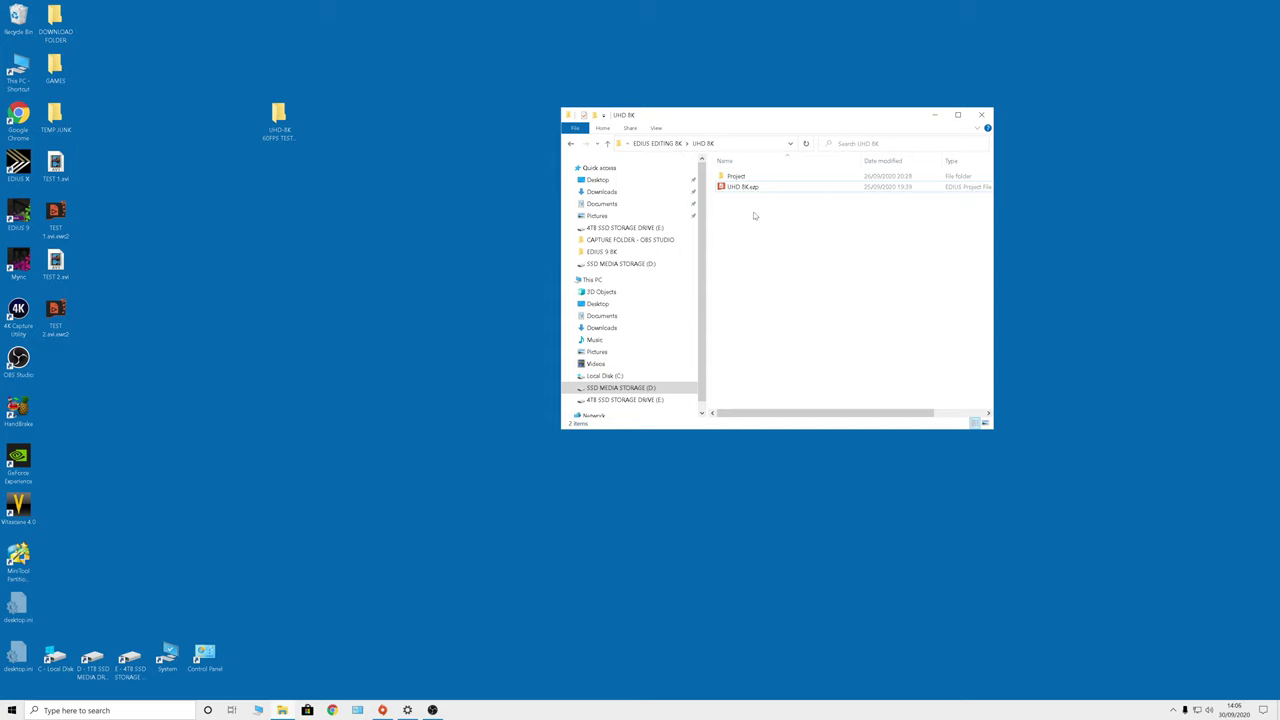
# Step: Open UHD 8K.ezp in EDIUS and select the HQX FULL 1 MINUTE clip on the timeline
pyautogui.moveTo(738, 190); pyautogui.dragTo(18, 168)
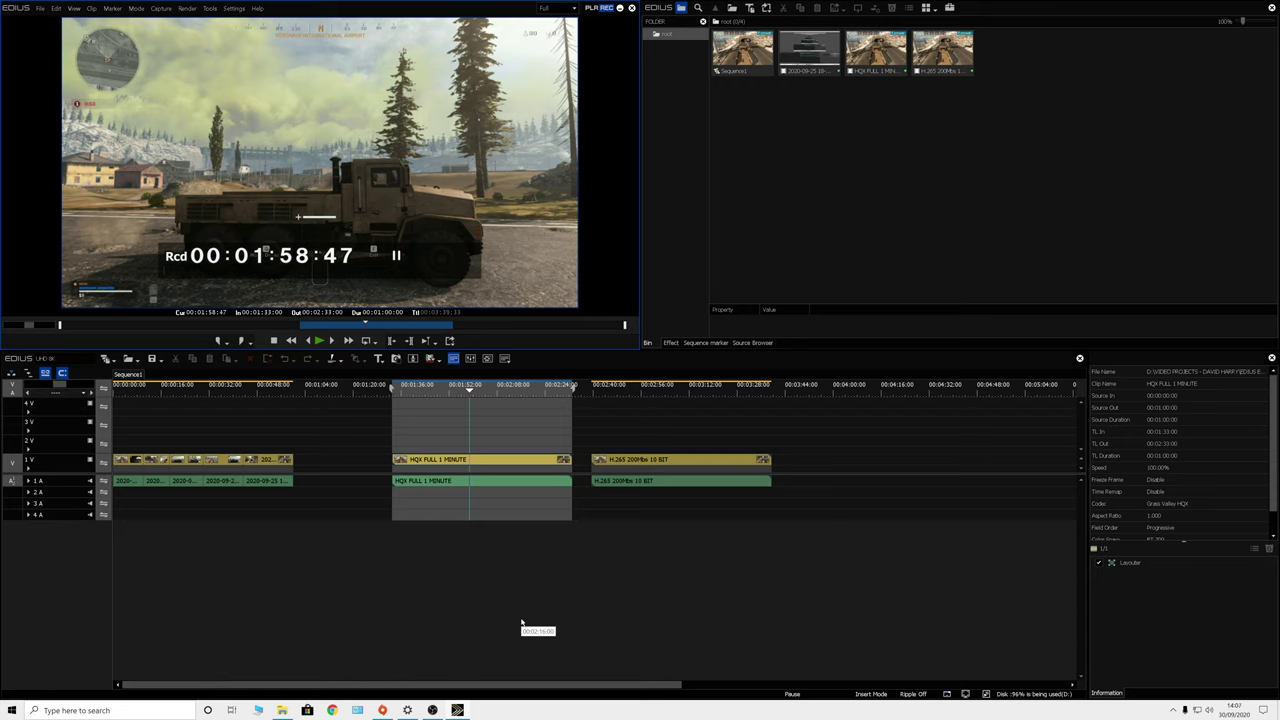
pyautogui.click(491, 464)
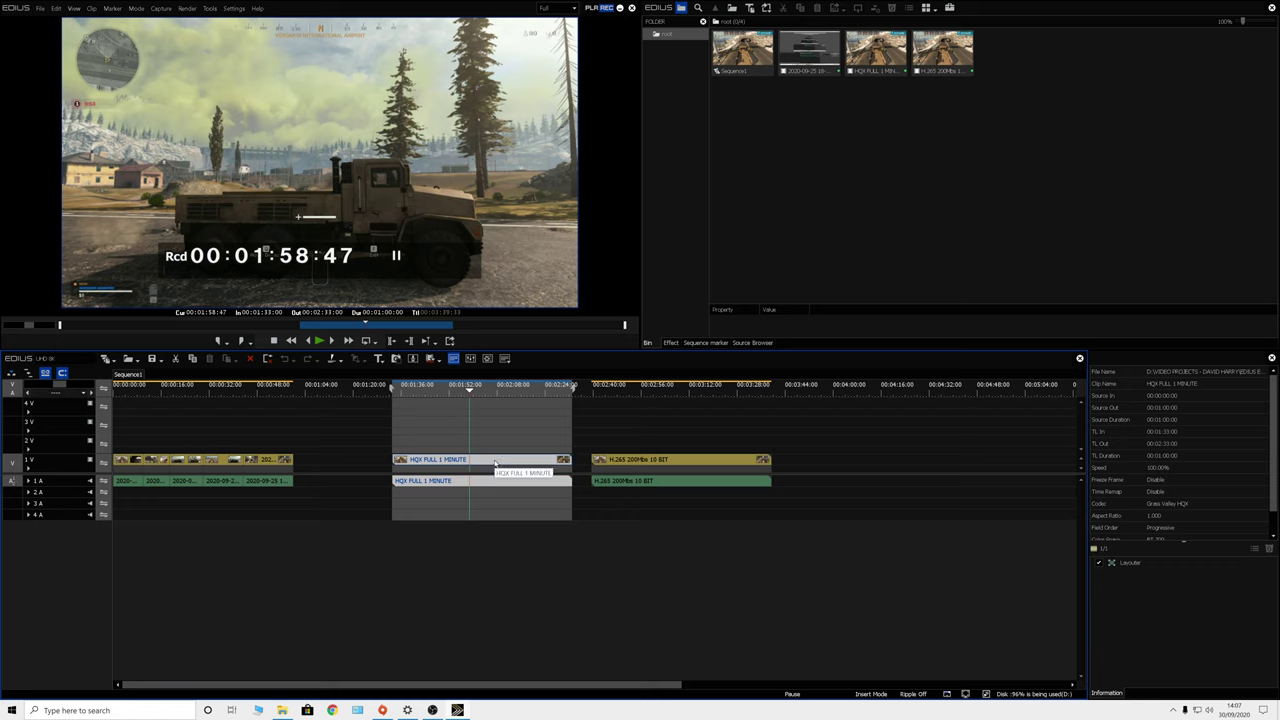
pyautogui.rightClick(494, 463)
pyautogui.click(520, 455)
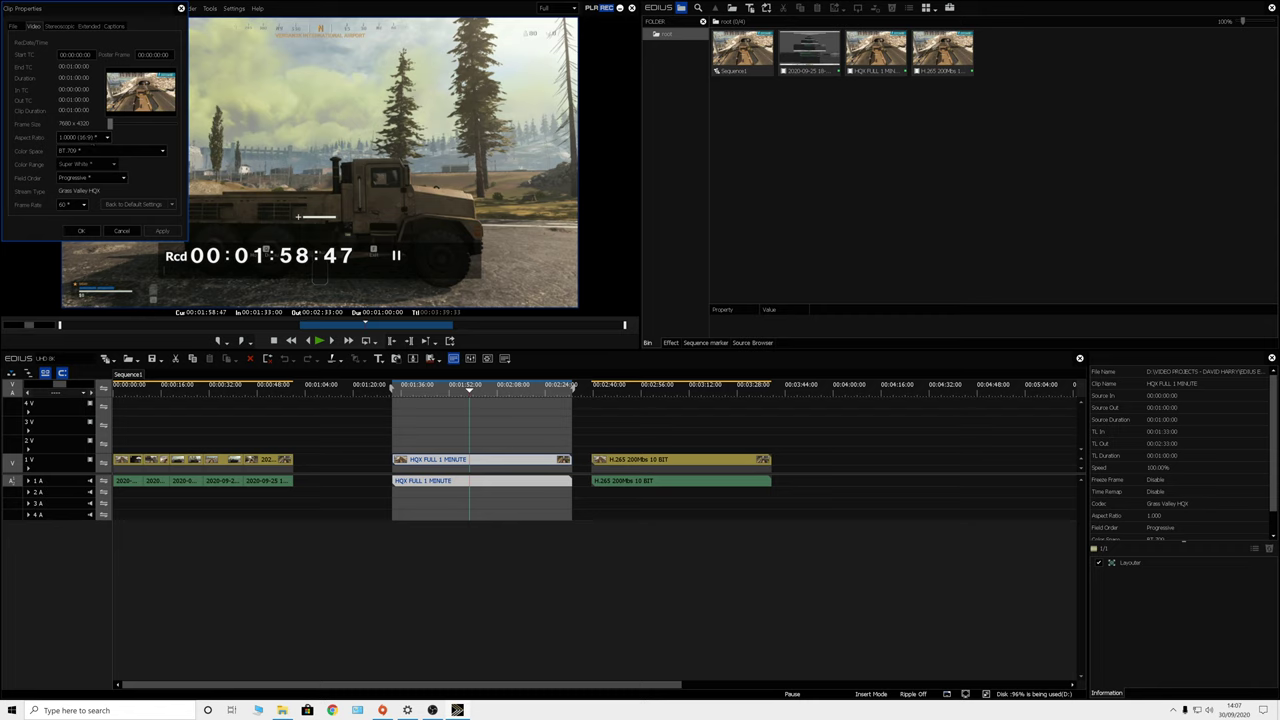
pyautogui.click(88, 27)
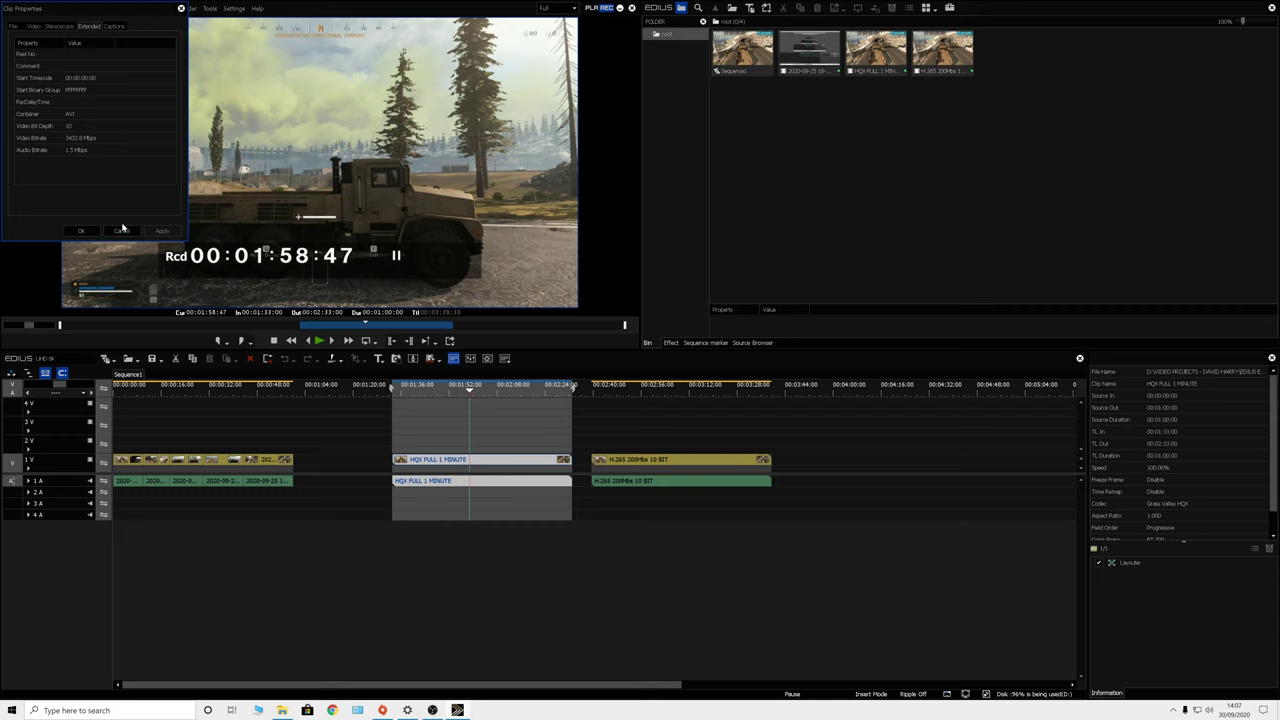
pyautogui.click(121, 231)
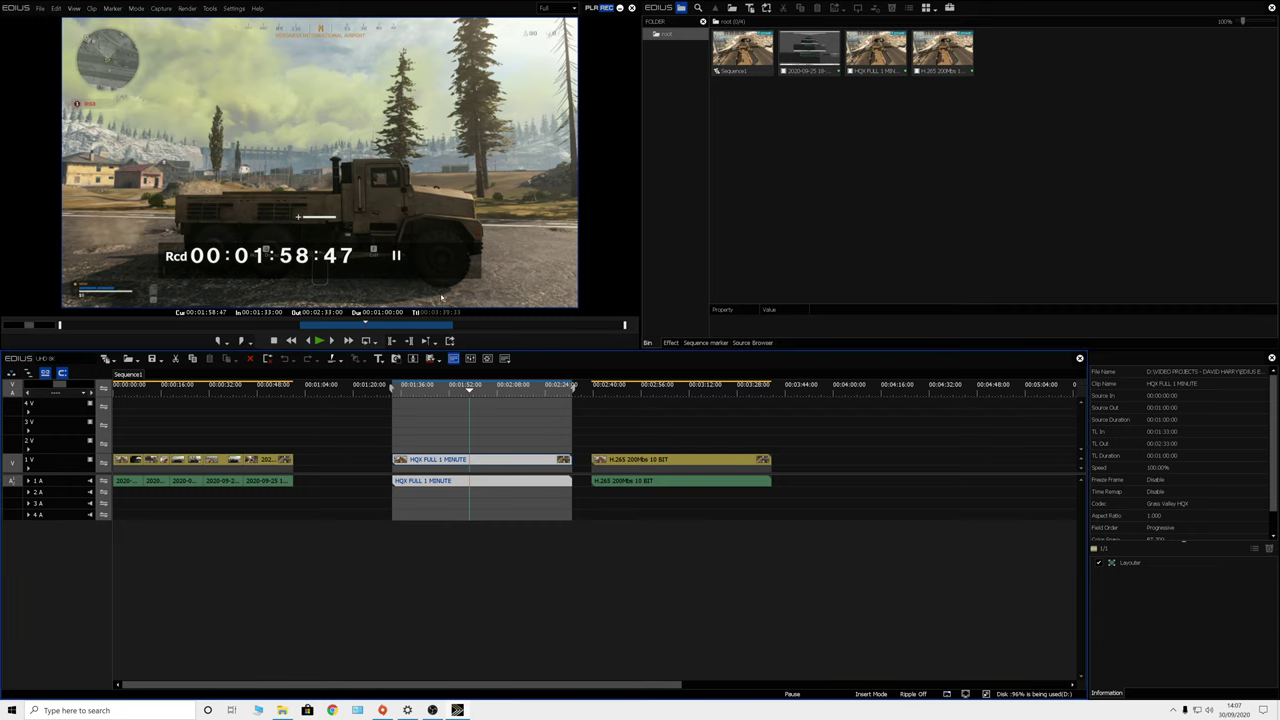
pyautogui.click(233, 8)
pyautogui.click(255, 58)
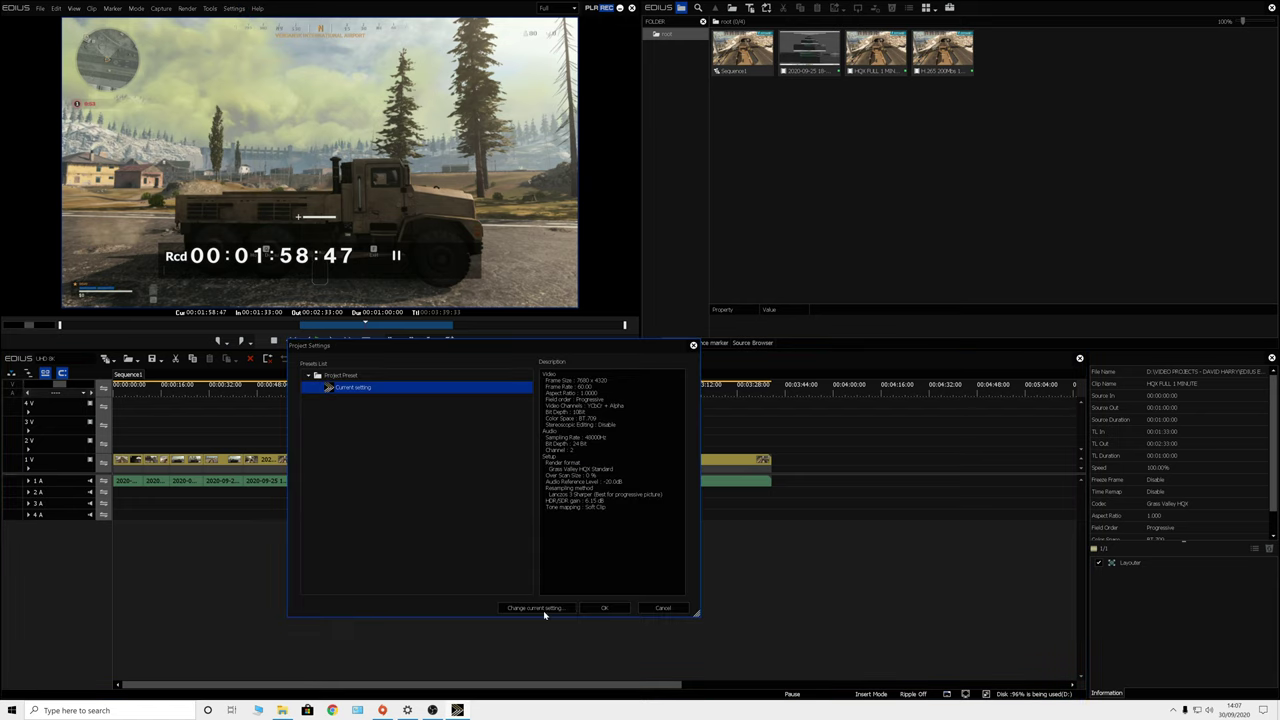
pyautogui.click(540, 608)
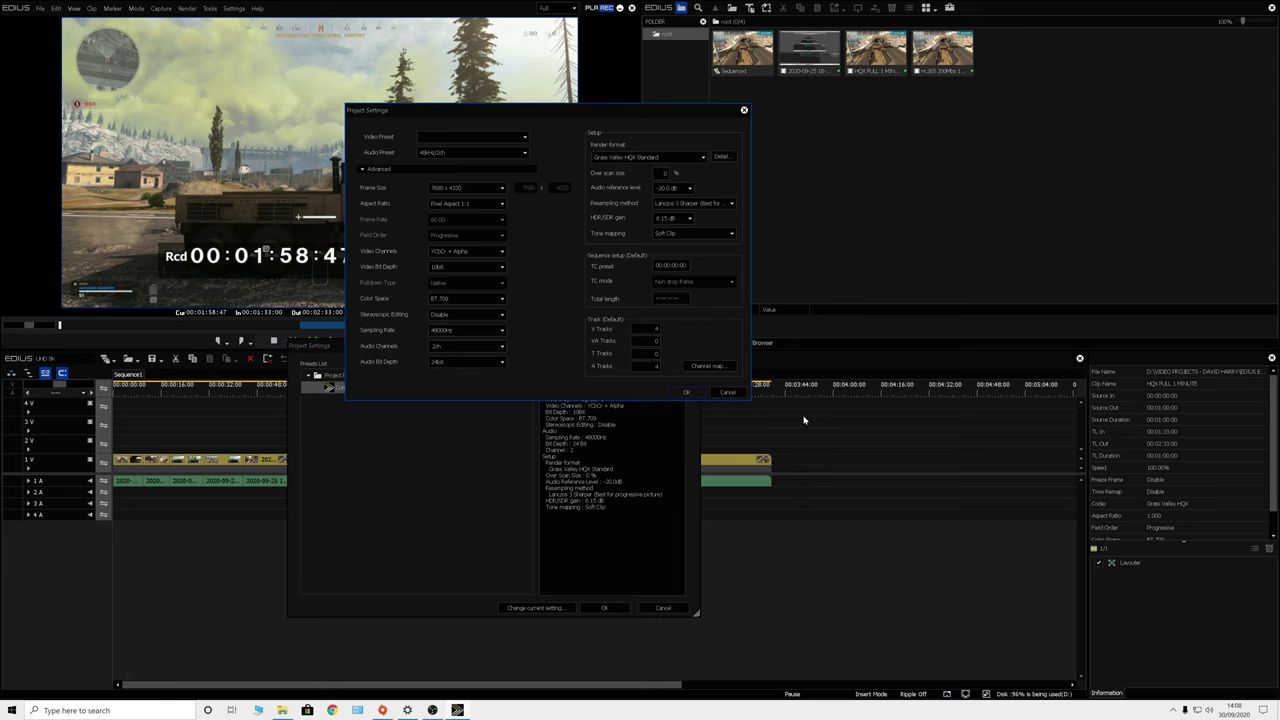
pyautogui.click(688, 392)
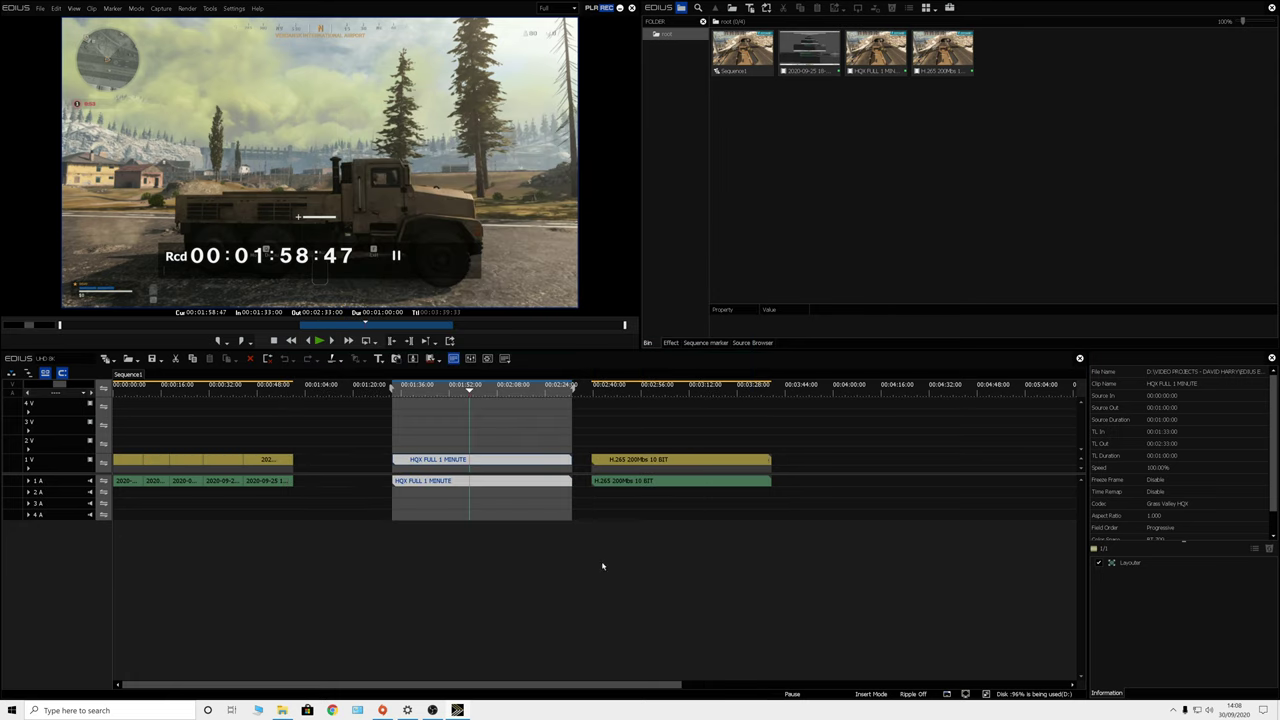
# Step: Play the HQX clip from 00:01:36:27 and stop it at 00:01:50:03
pyautogui.moveTo(438, 390); pyautogui.dragTo(420, 397)
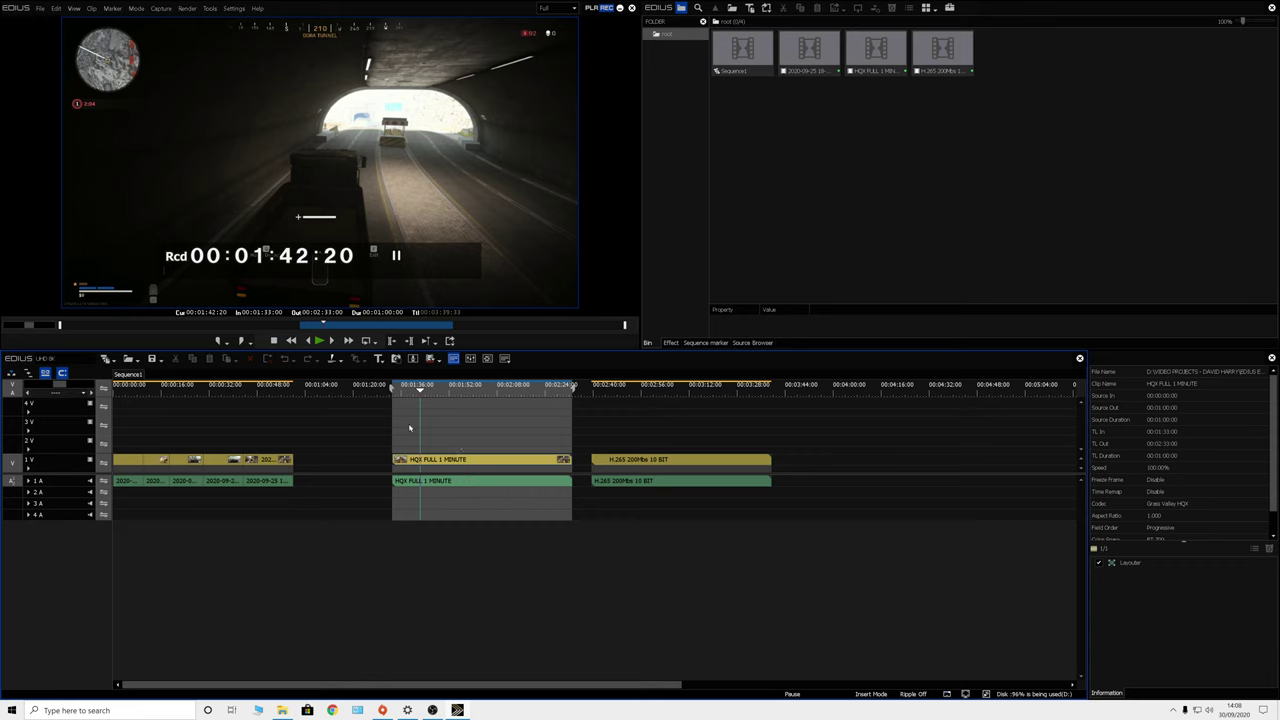
pyautogui.click(403, 394)
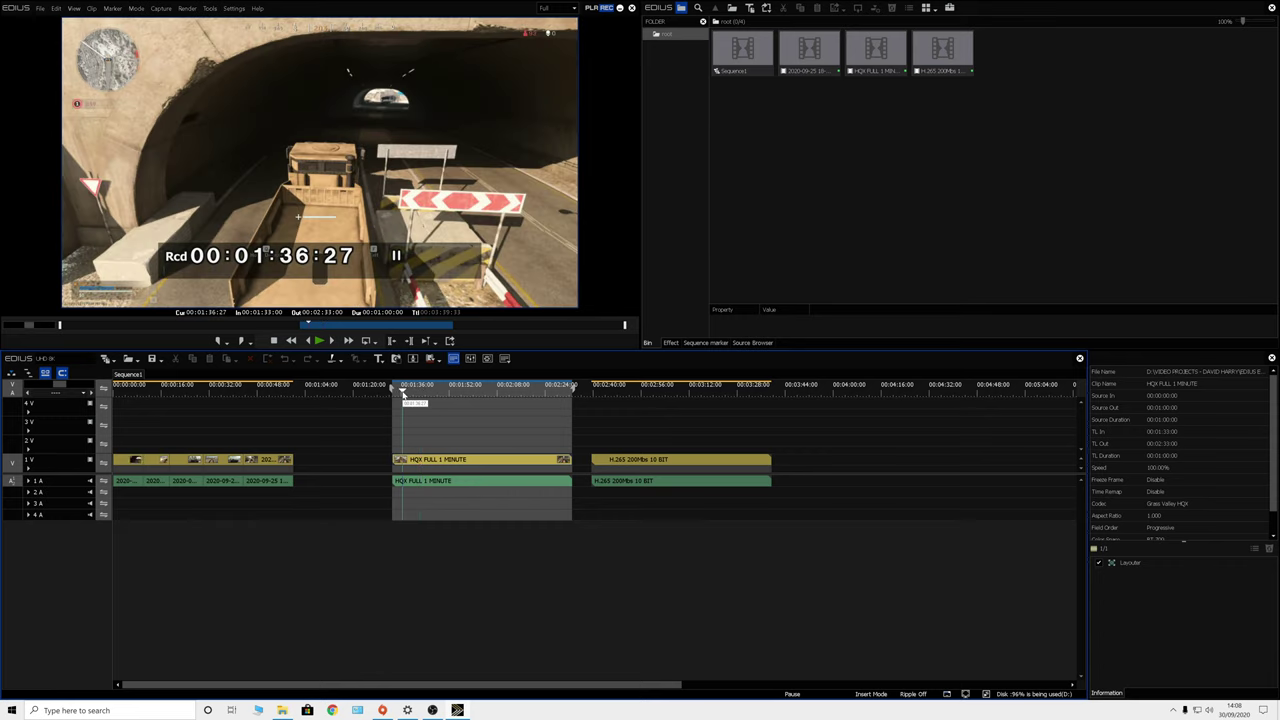
pyautogui.press('space')
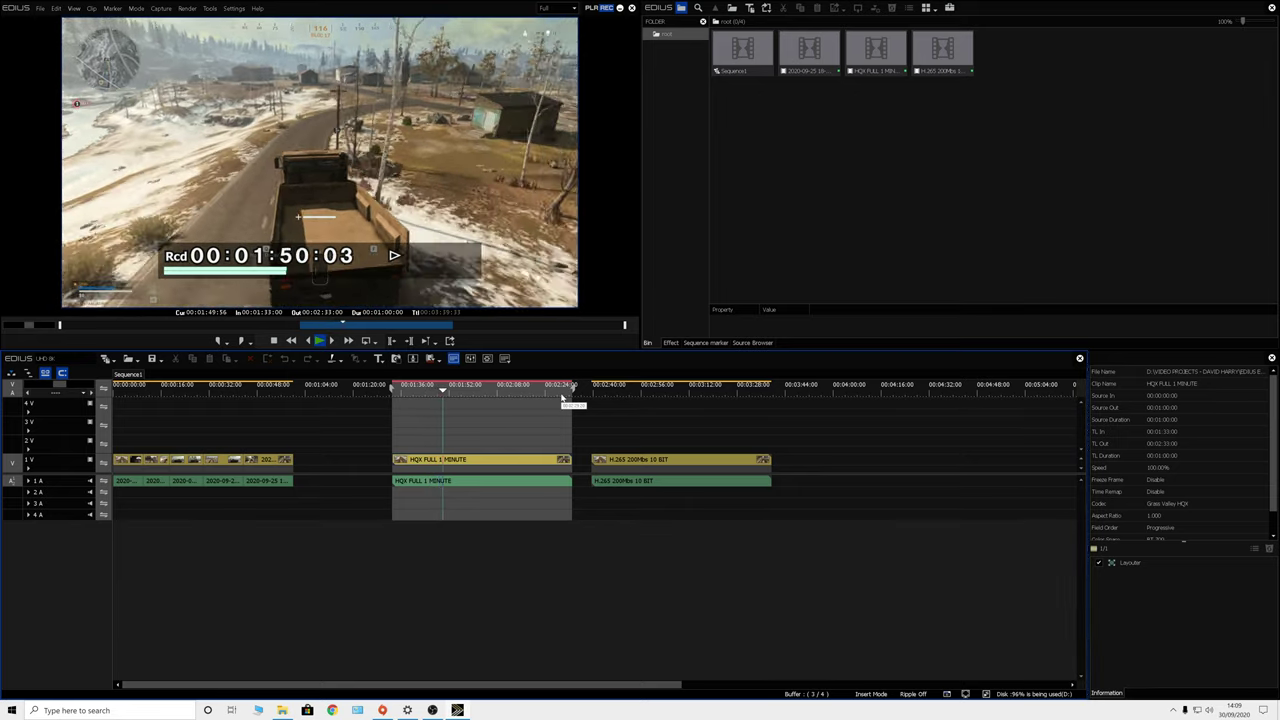
pyautogui.press('space')
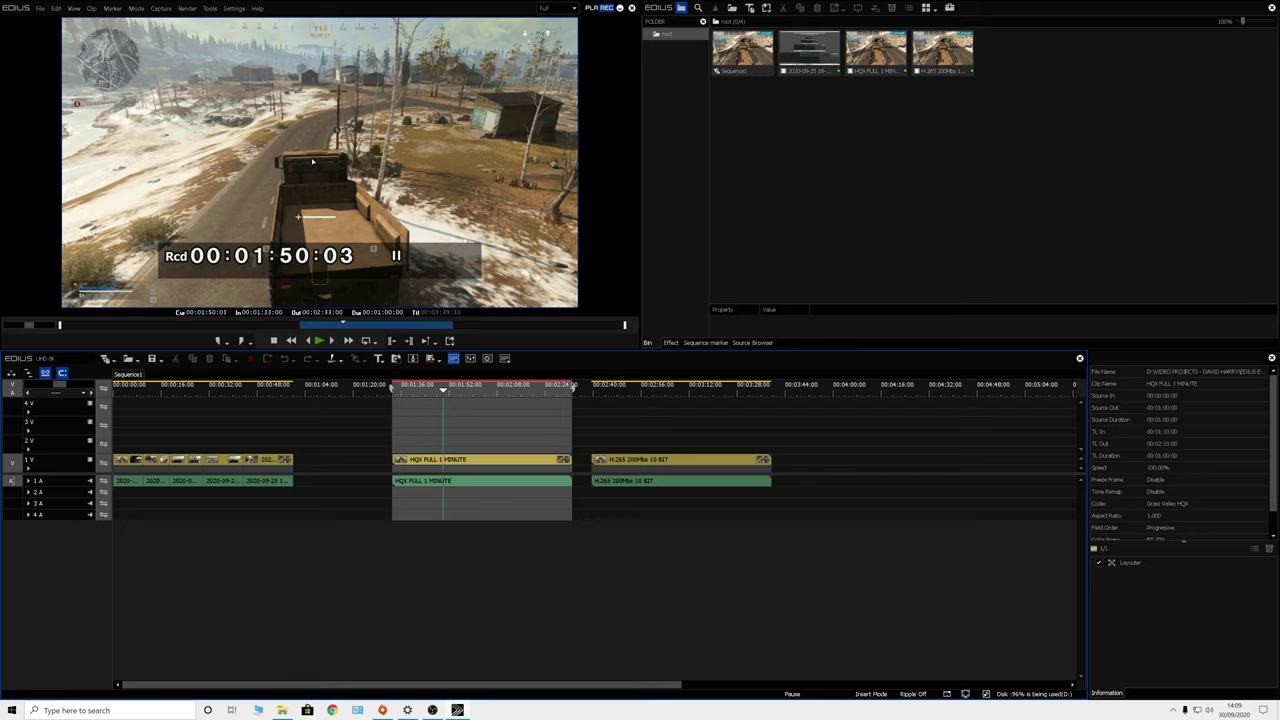
# Step: Preview the HQX clip full screen, then exit full screen and stop playback
pyautogui.hotkey('ctrl', 'shift', 'f')
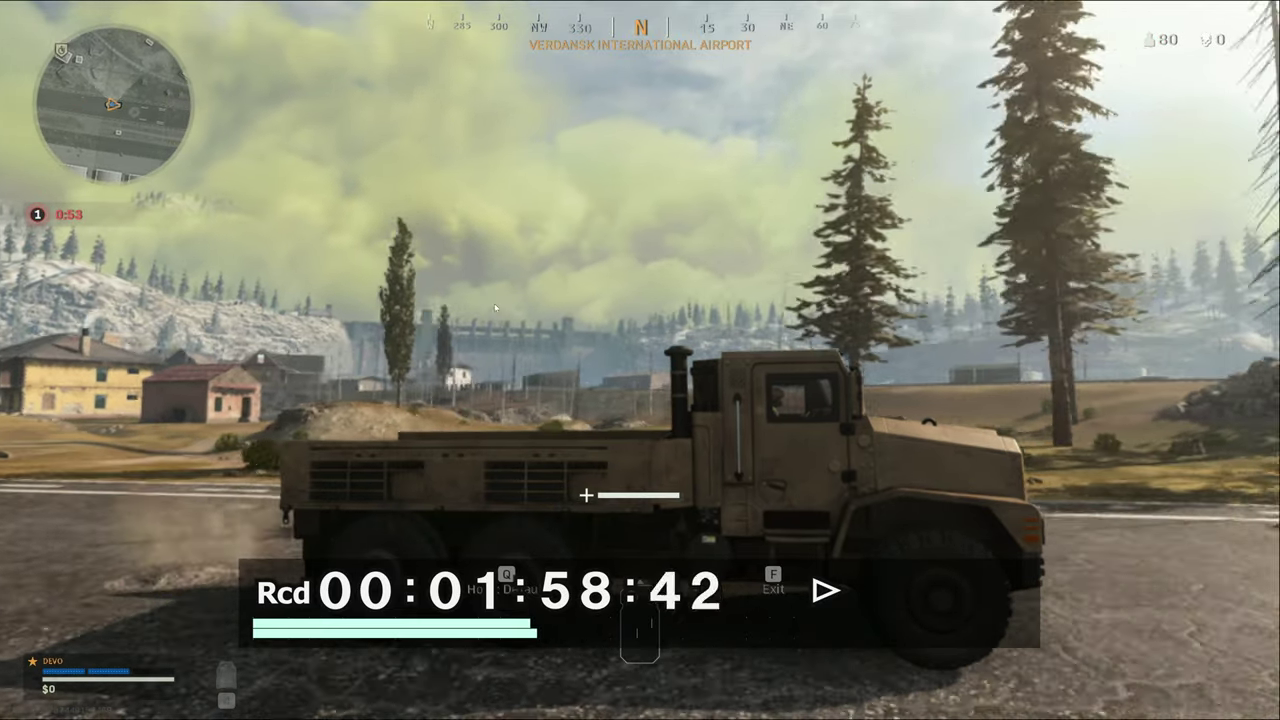
pyautogui.press('Escape')
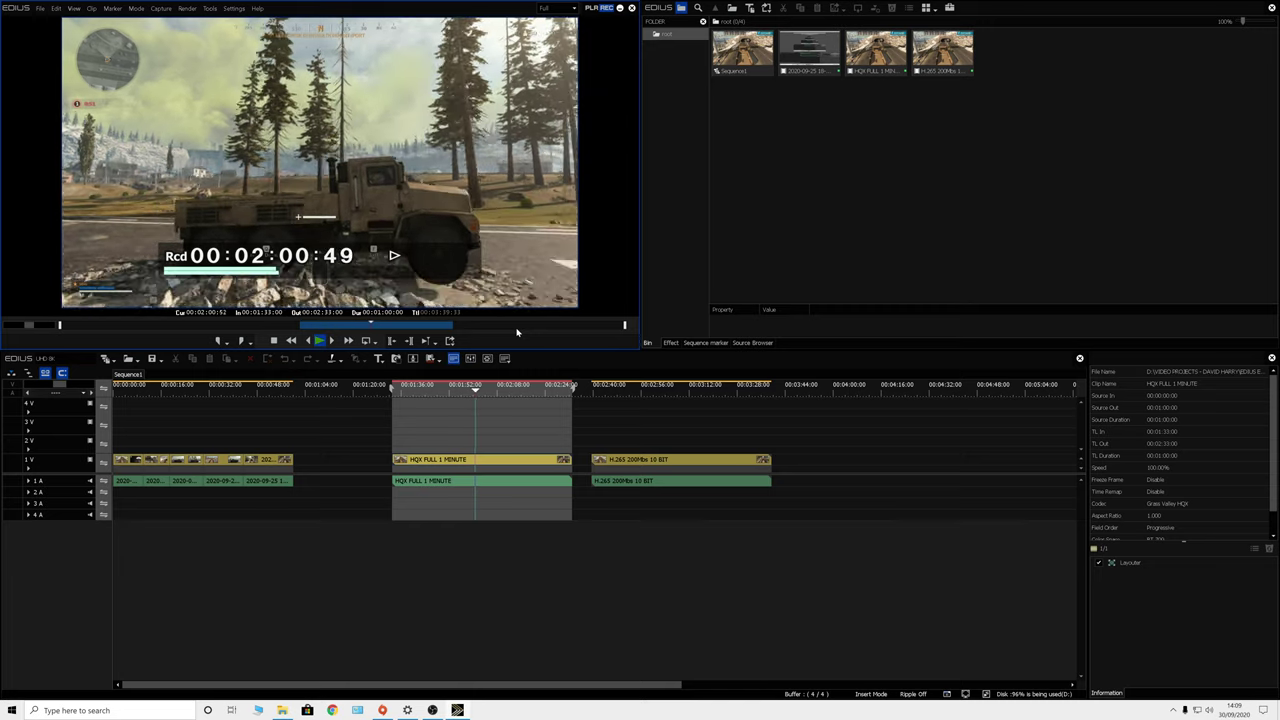
pyautogui.press('space')
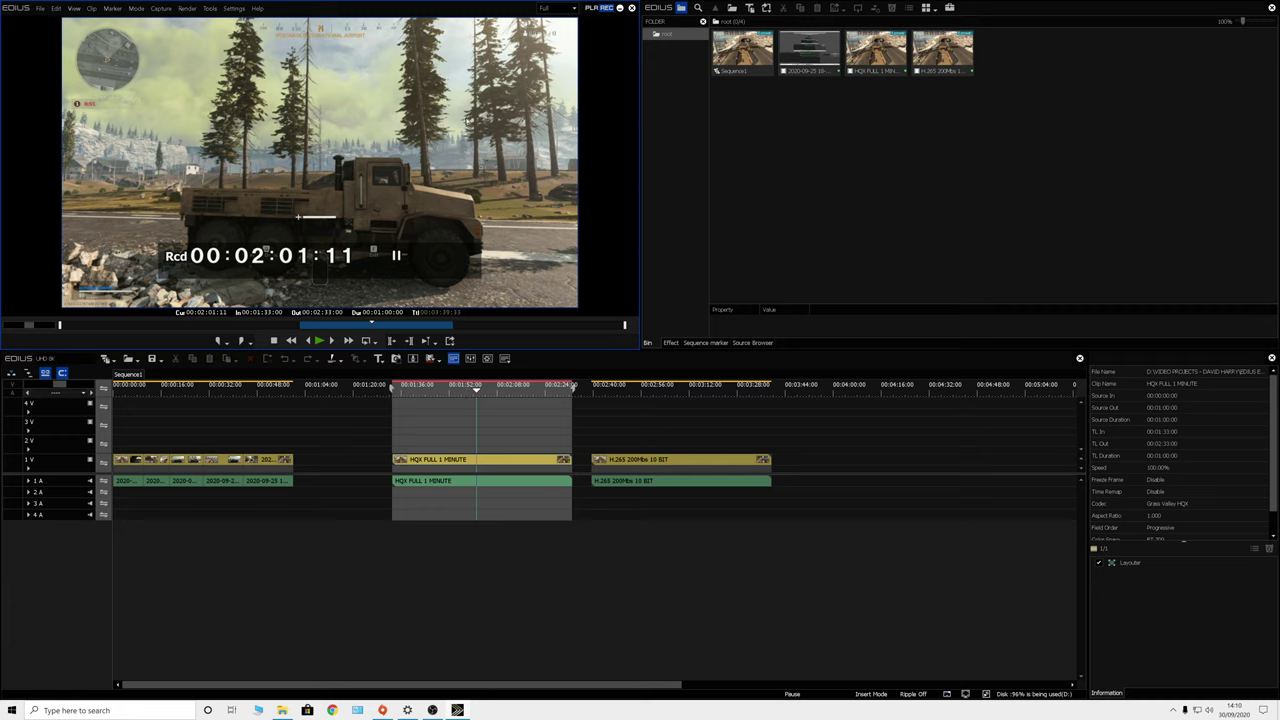
# Step: Quit EDIUS, answer the save prompt, and reopen UHD 8K.ezp from Explorer
pyautogui.click(631, 8)
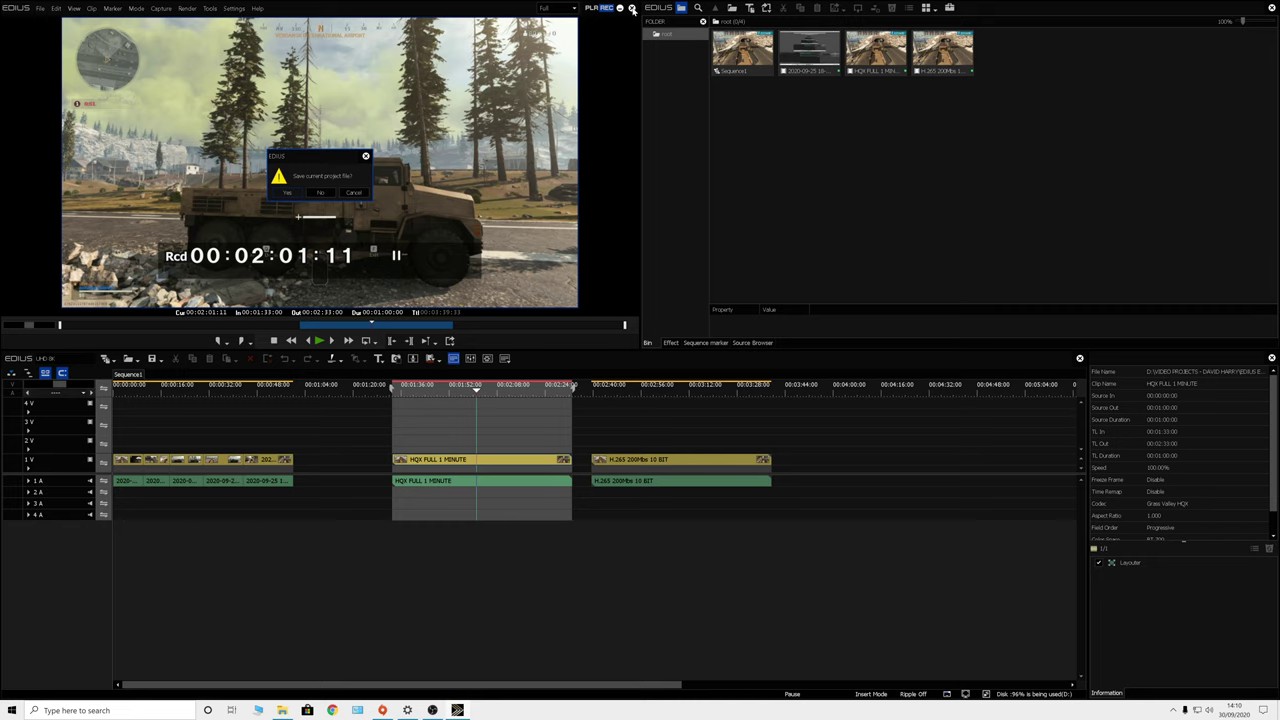
pyautogui.click(320, 192)
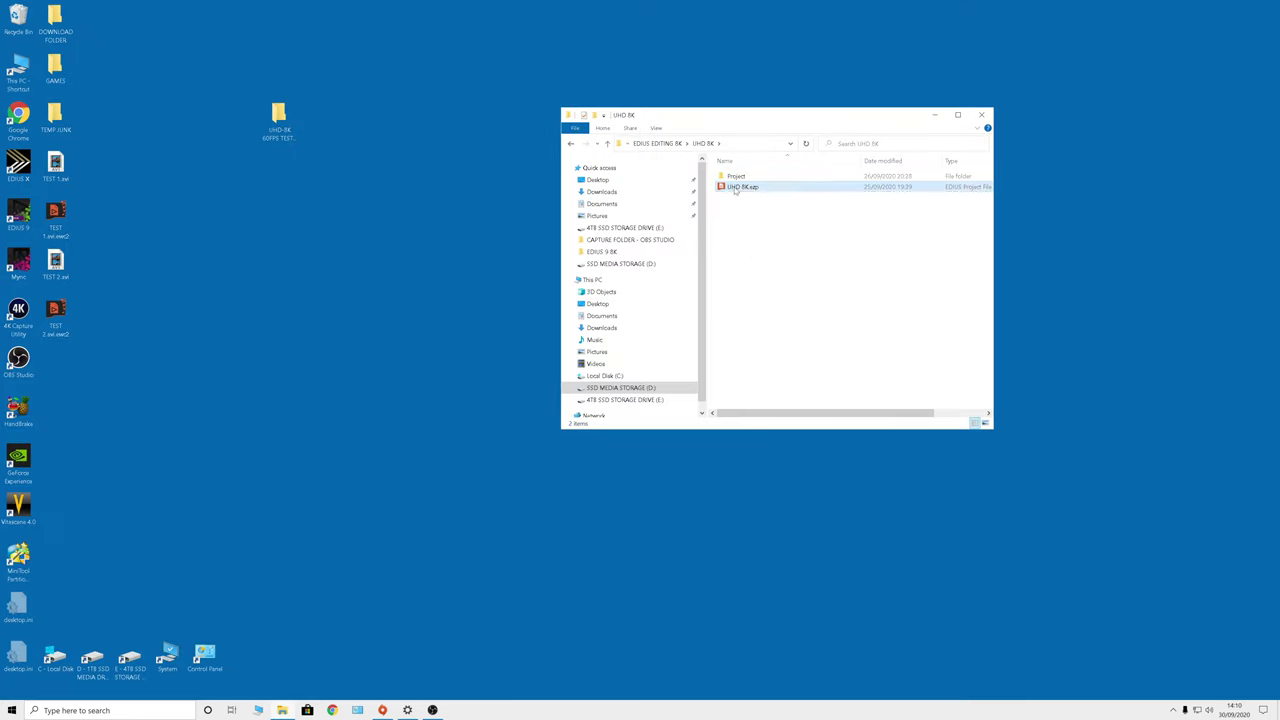
pyautogui.moveTo(730, 187); pyautogui.dragTo(22, 228)
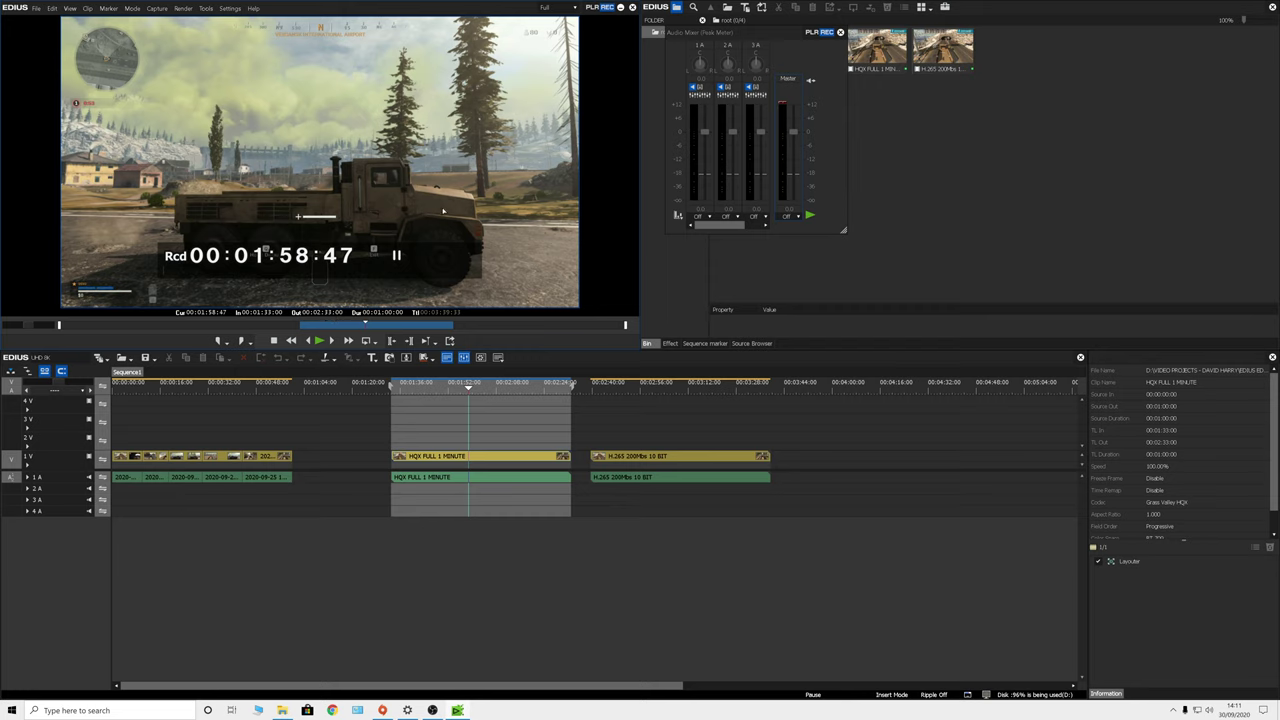
# Step: Inspect the HQX clip's properties and close them without changes
pyautogui.rightClick(504, 464)
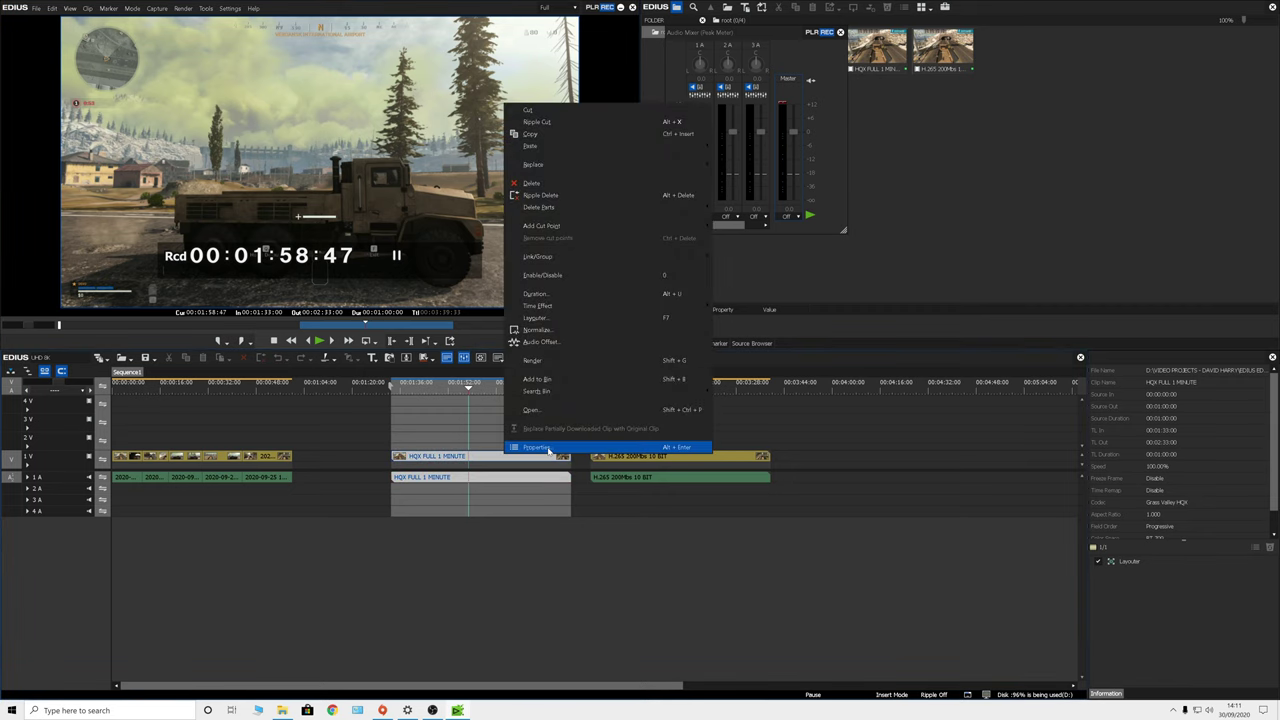
pyautogui.click(548, 450)
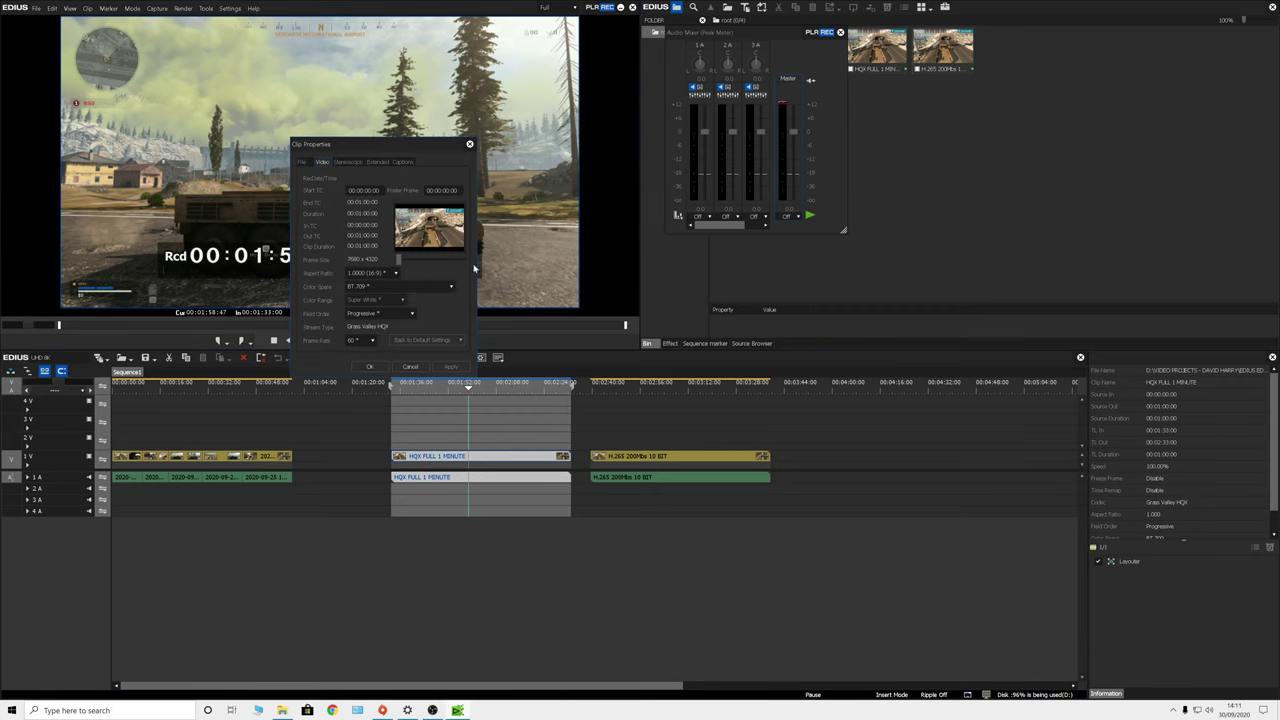
pyautogui.click(411, 367)
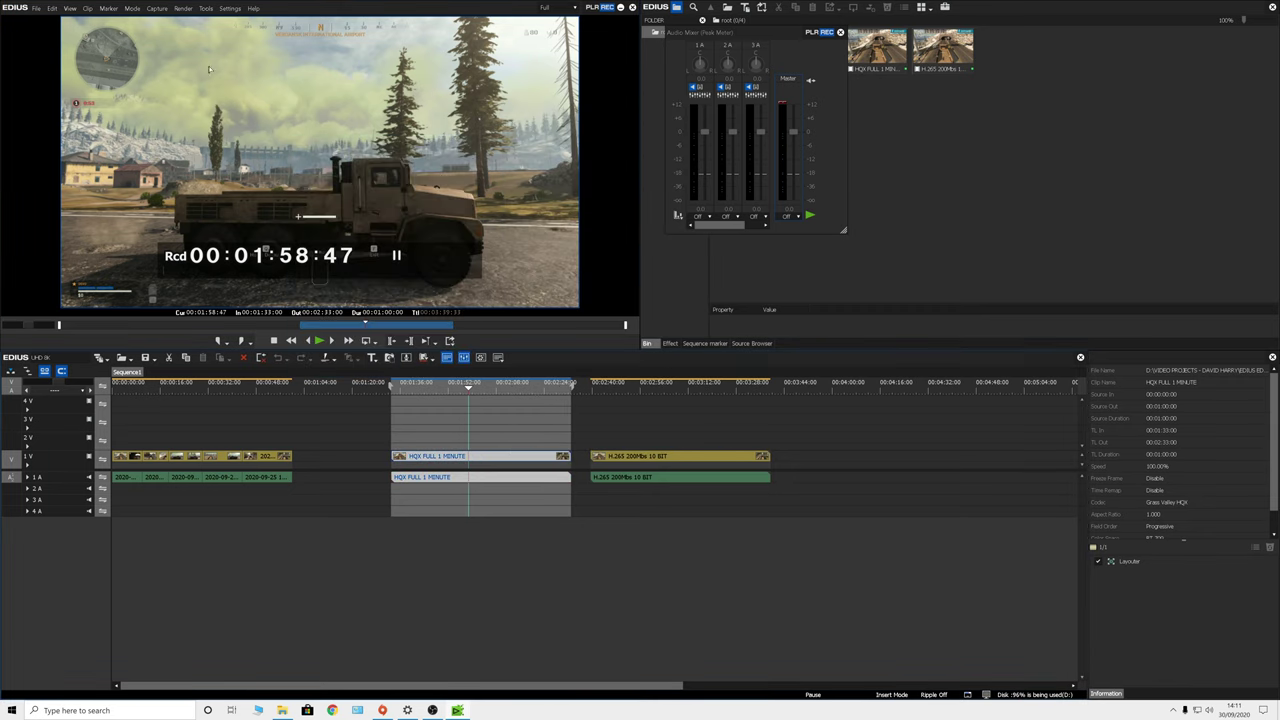
# Step: Review the detailed 7680×4320 HQX project settings and close them unchanged
pyautogui.click(230, 8)
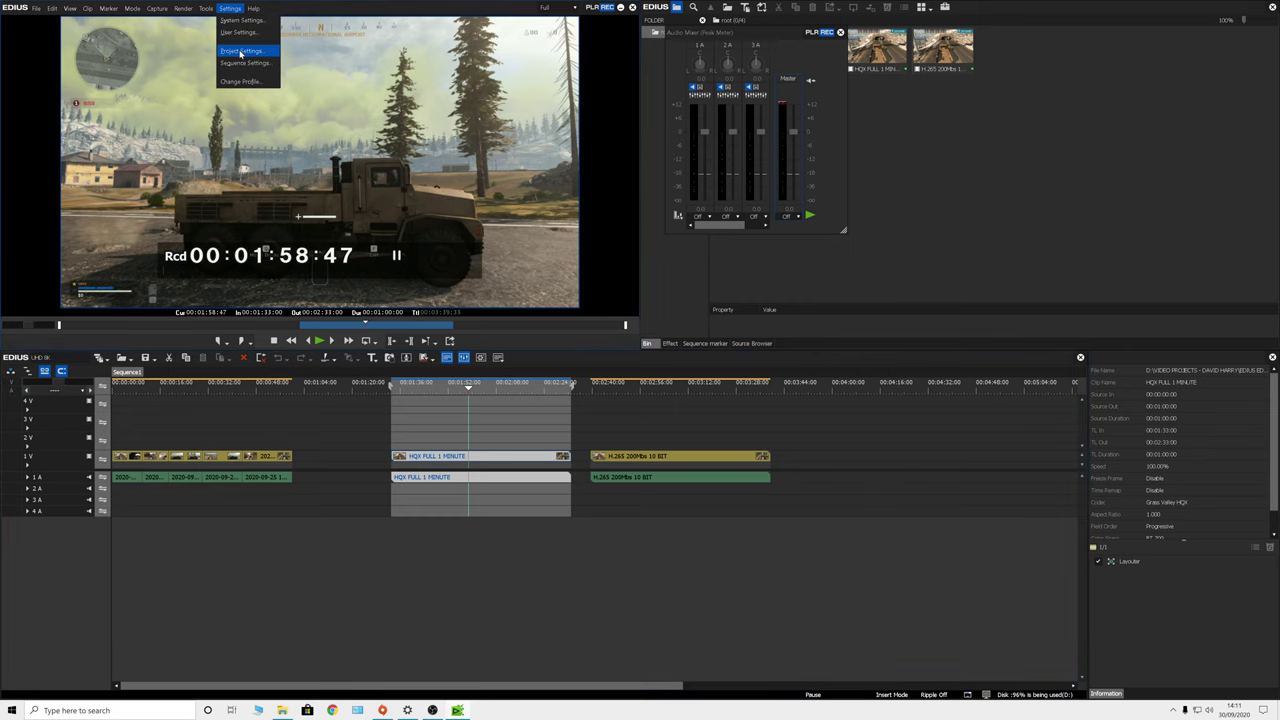
pyautogui.click(240, 51)
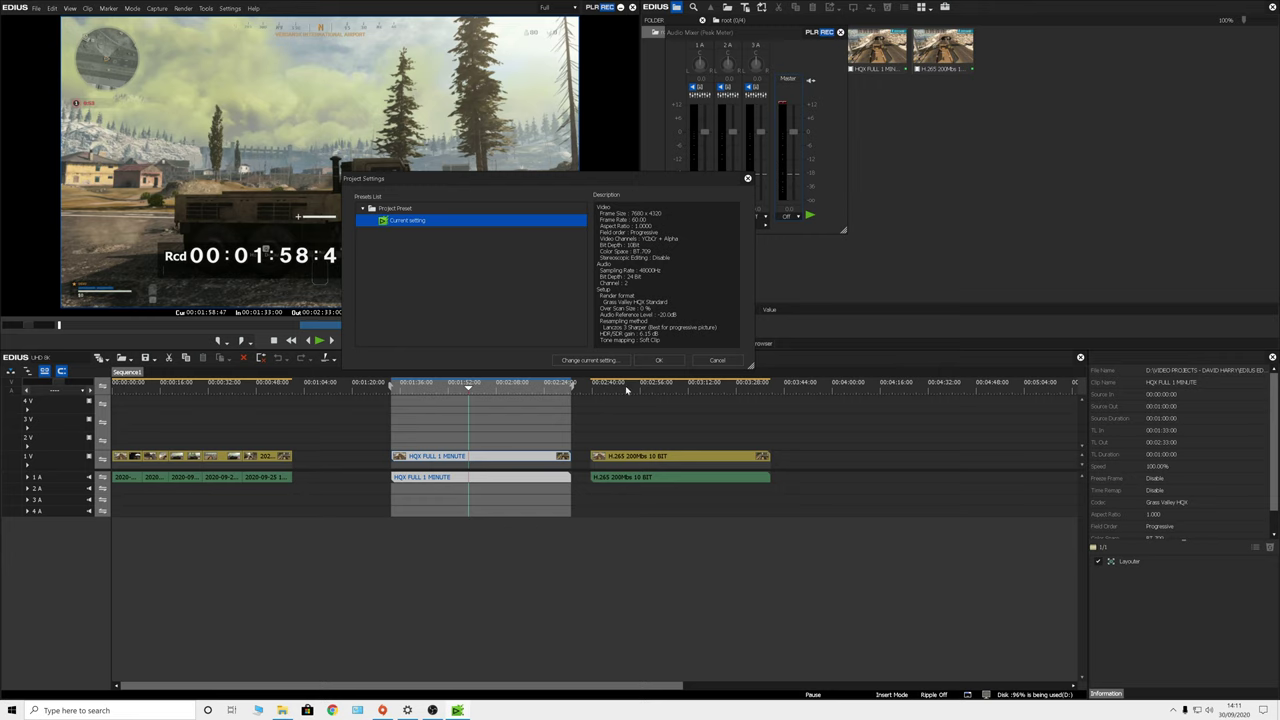
pyautogui.click(590, 360)
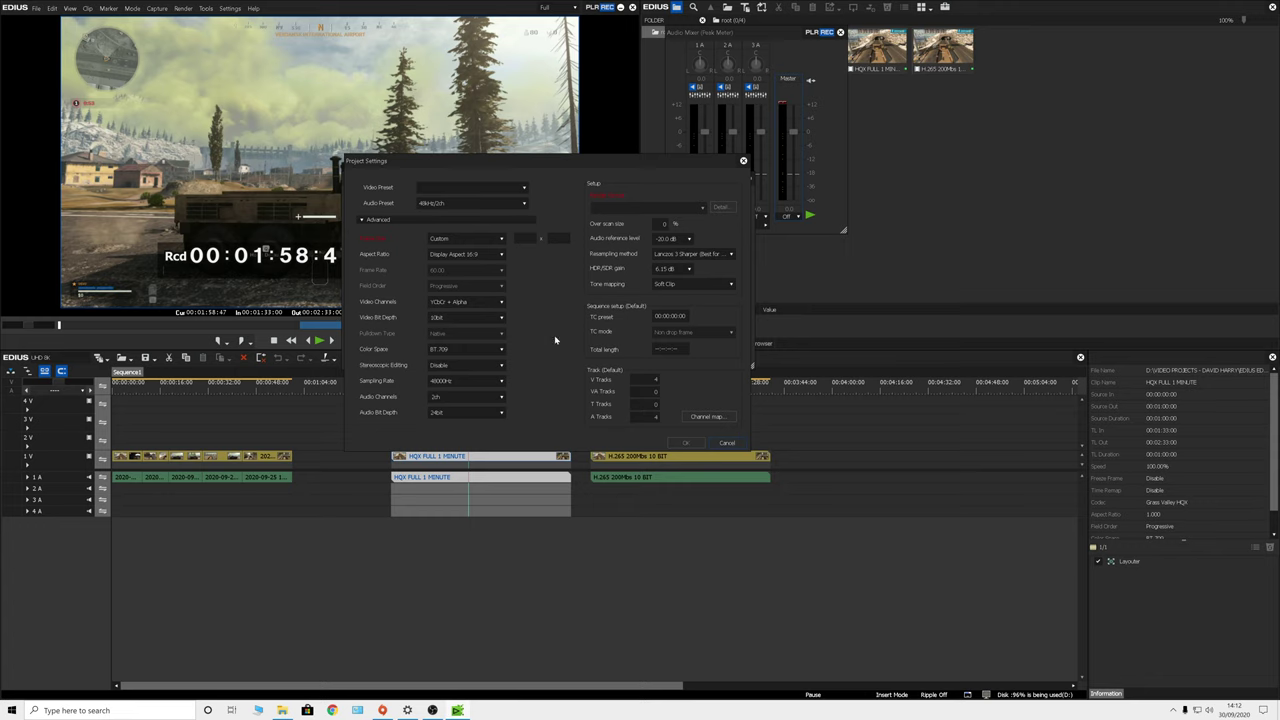
pyautogui.click(721, 445)
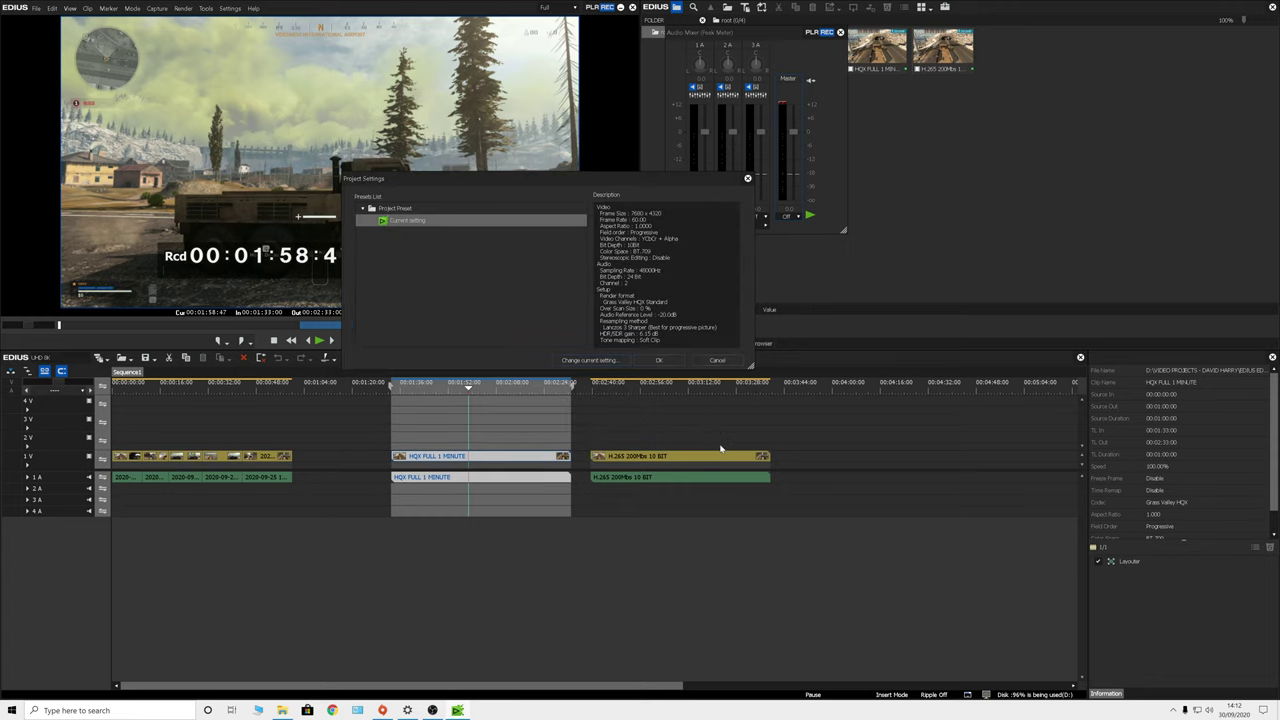
pyautogui.click(659, 360)
# Step: Play the HQX clip from the ruler and park the playhead at 00:01:46:14
pyautogui.click(408, 390)
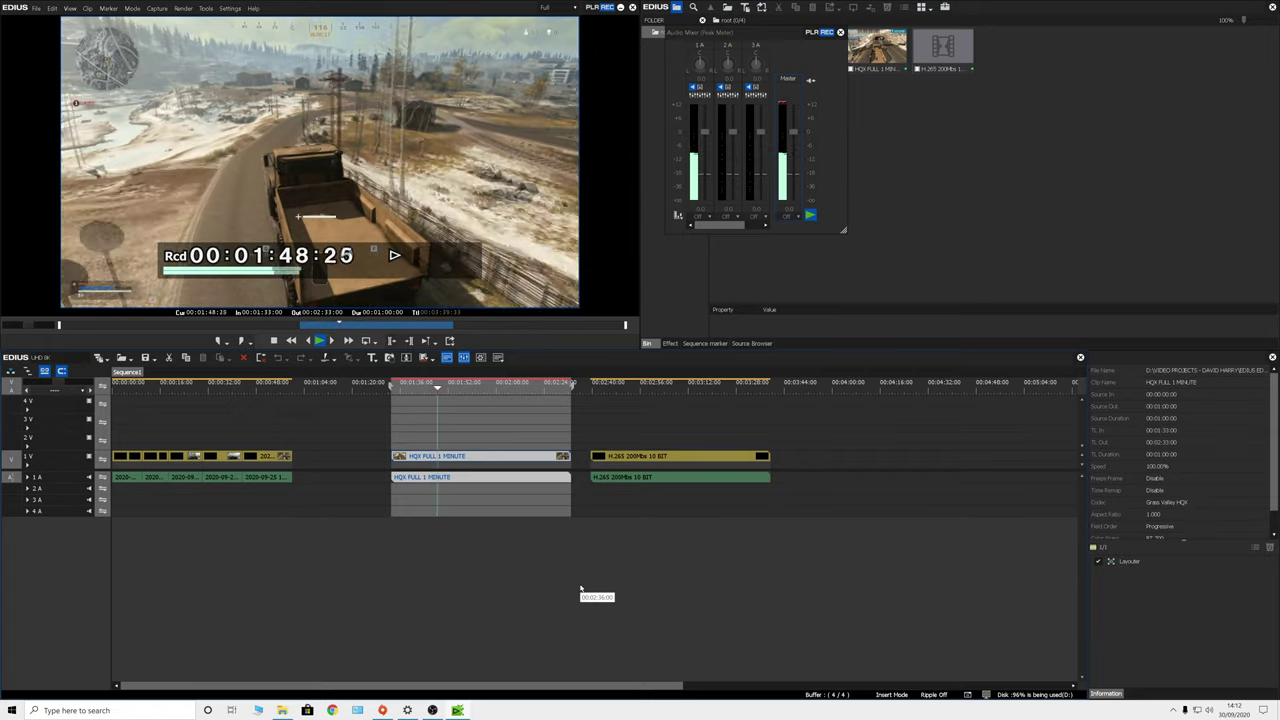
pyautogui.click(461, 391)
pyautogui.click(431, 391)
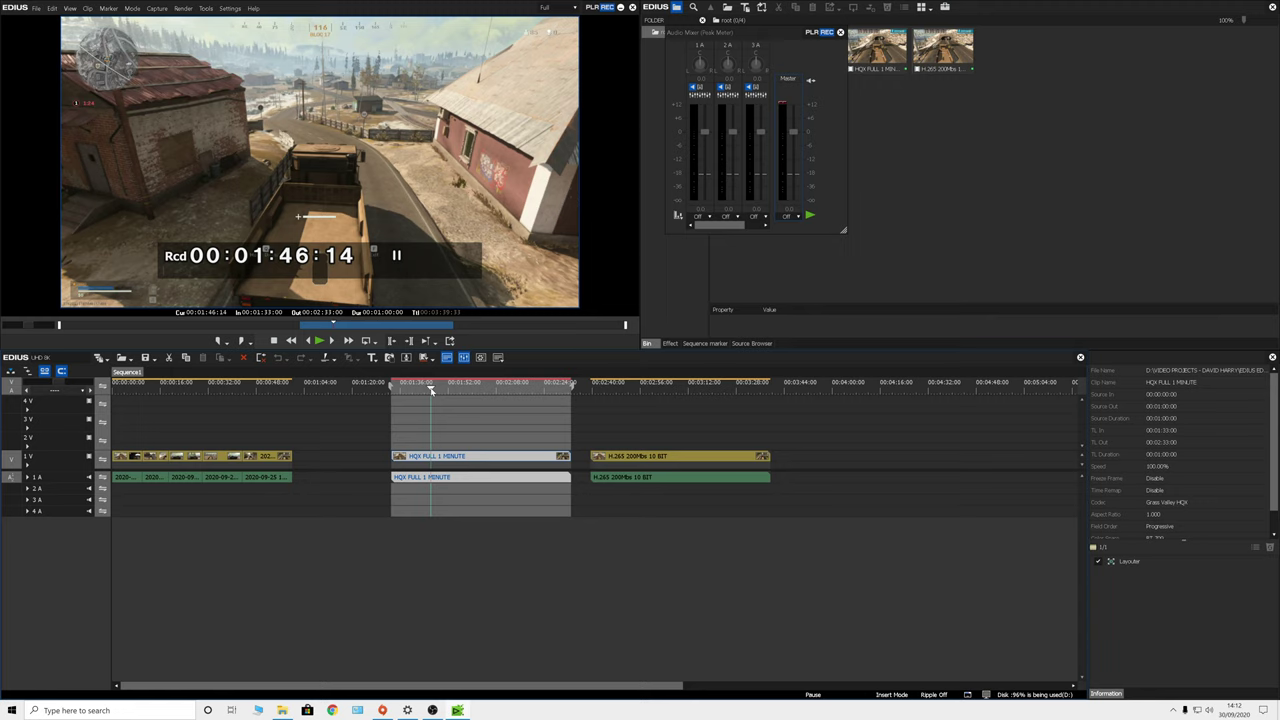
# Step: Apply Primary Color Correction from the Color Correction effects to the HQX clip
pyautogui.click(669, 343)
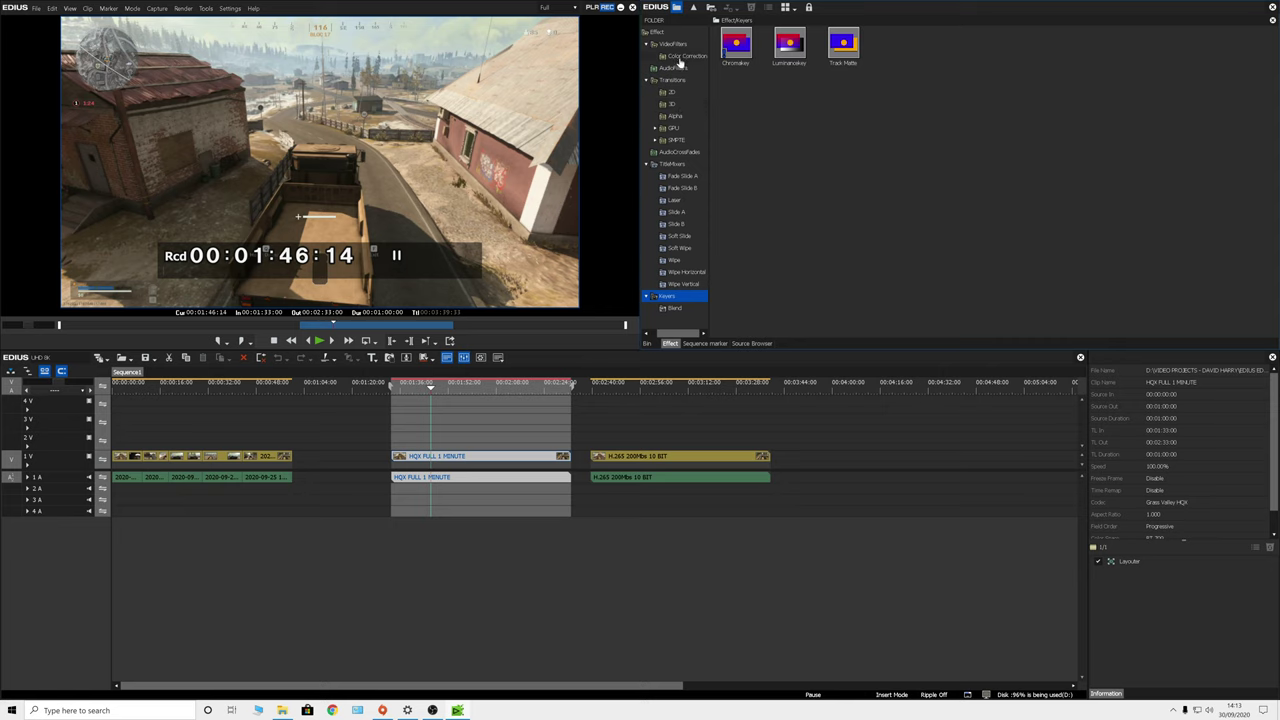
pyautogui.click(686, 56)
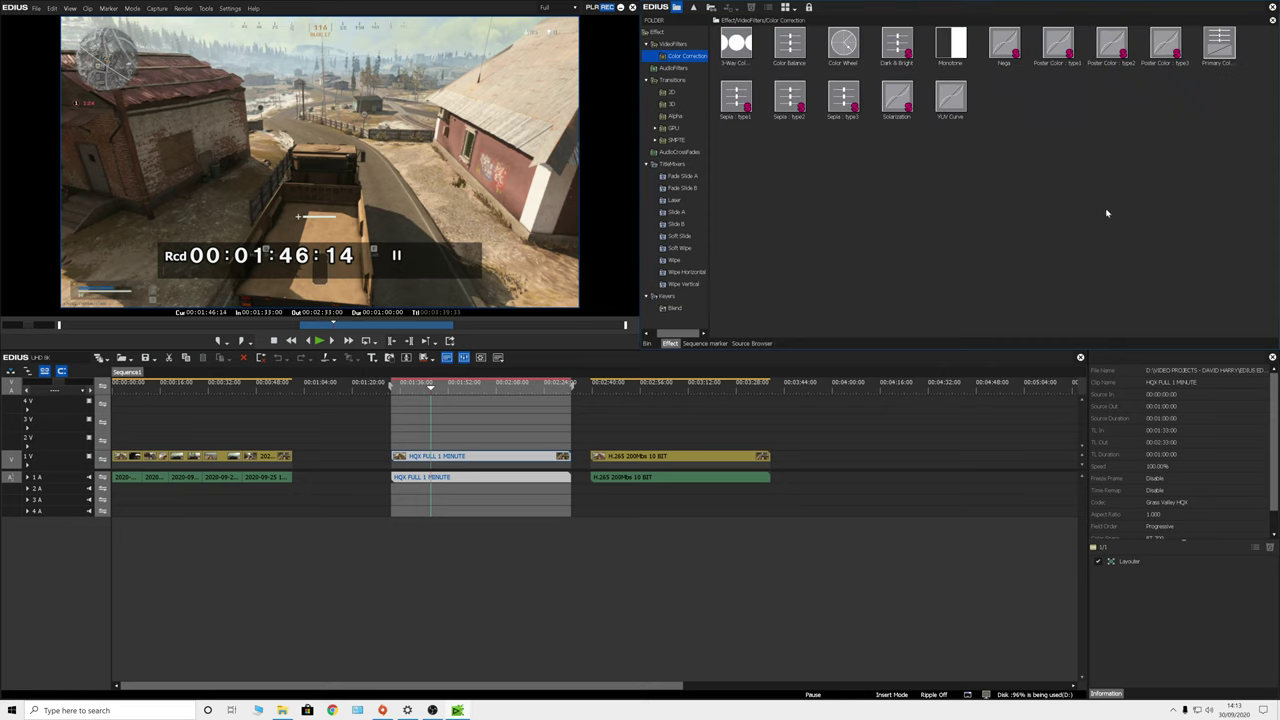
pyautogui.moveTo(1232, 45); pyautogui.dragTo(425, 456)
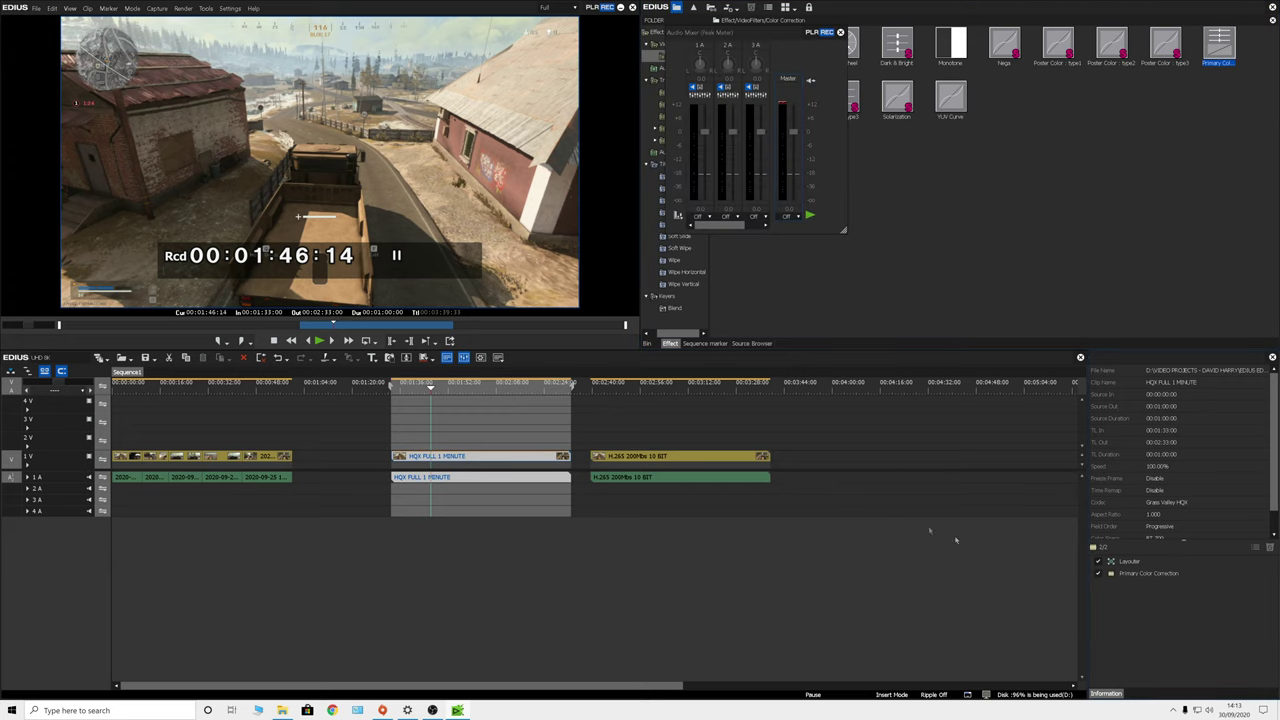
# Step: Raise exposure, lift shadows to 10, set saturation to 100 and lower gamma
pyautogui.doubleClick(1140, 573)
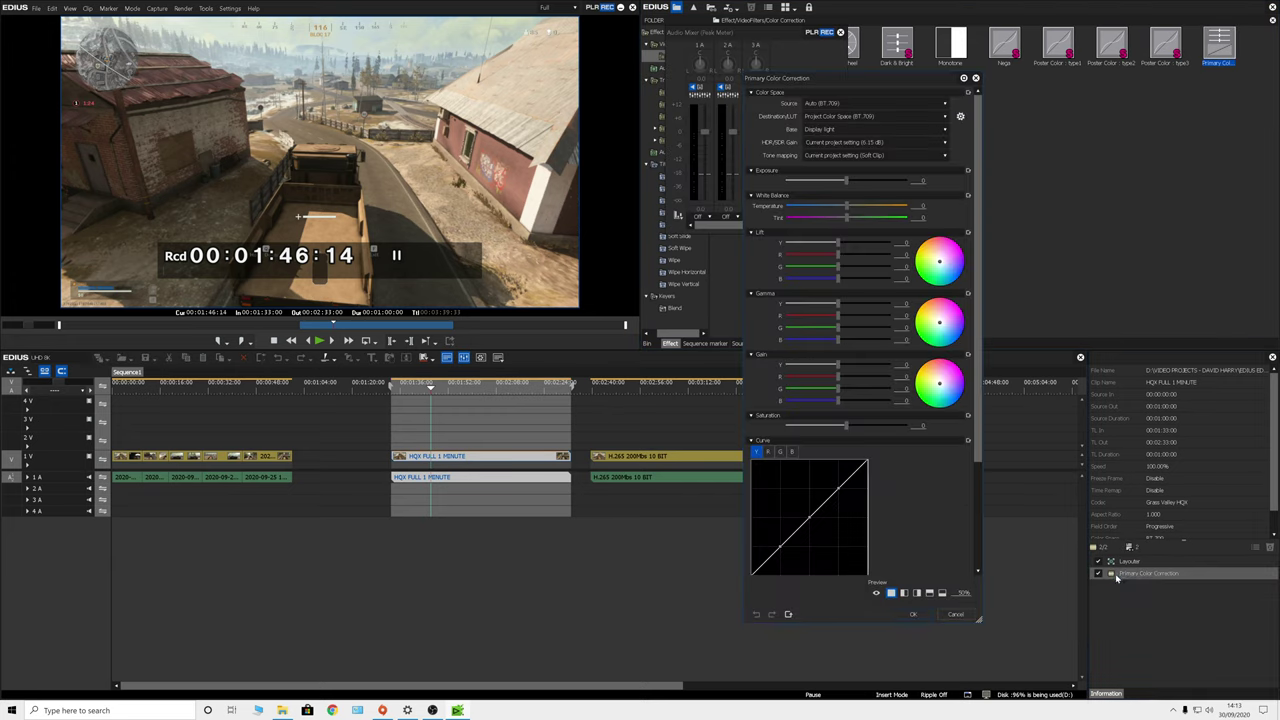
pyautogui.moveTo(847, 182); pyautogui.dragTo(887, 189)
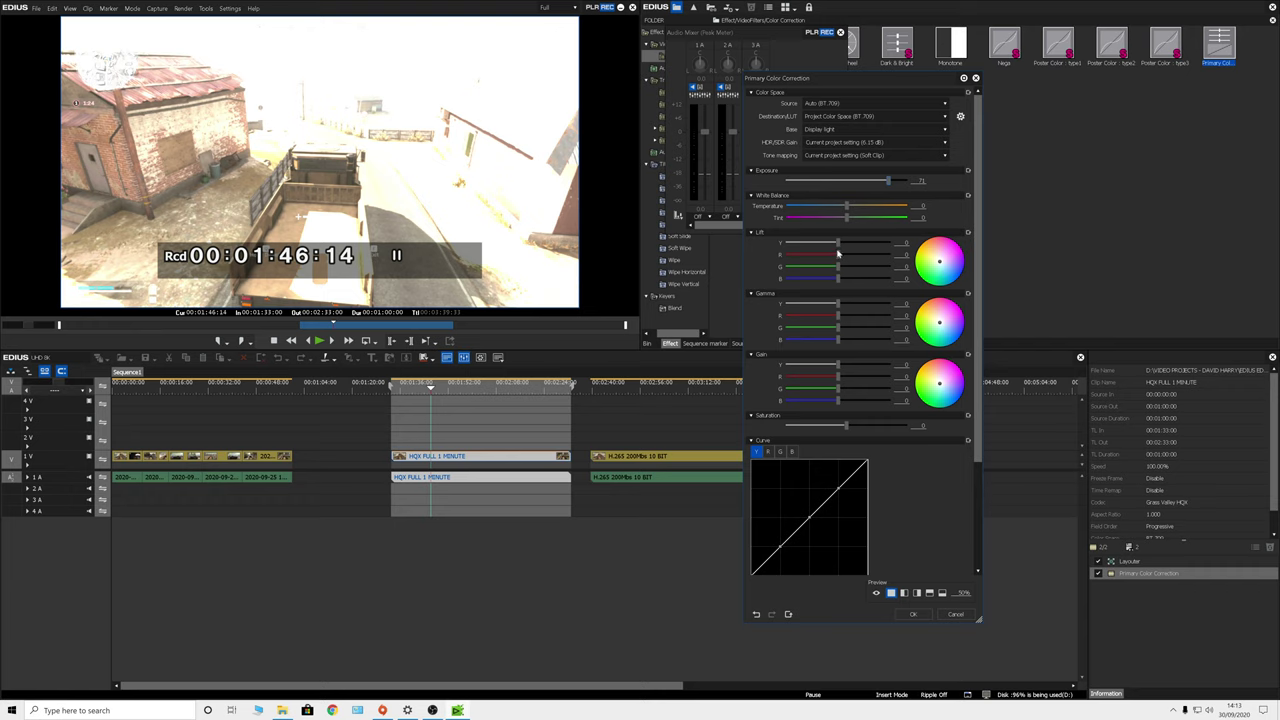
pyautogui.moveTo(838, 243); pyautogui.dragTo(848, 243)
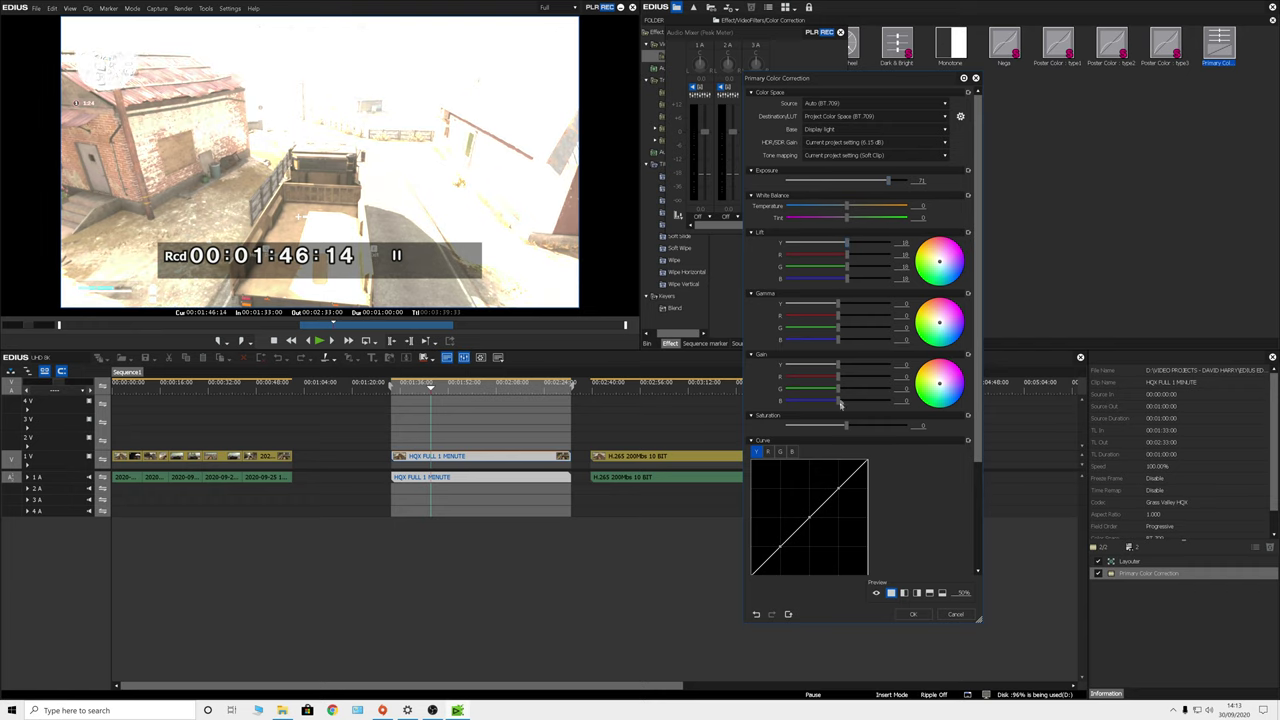
pyautogui.moveTo(848, 426); pyautogui.dragTo(905, 425)
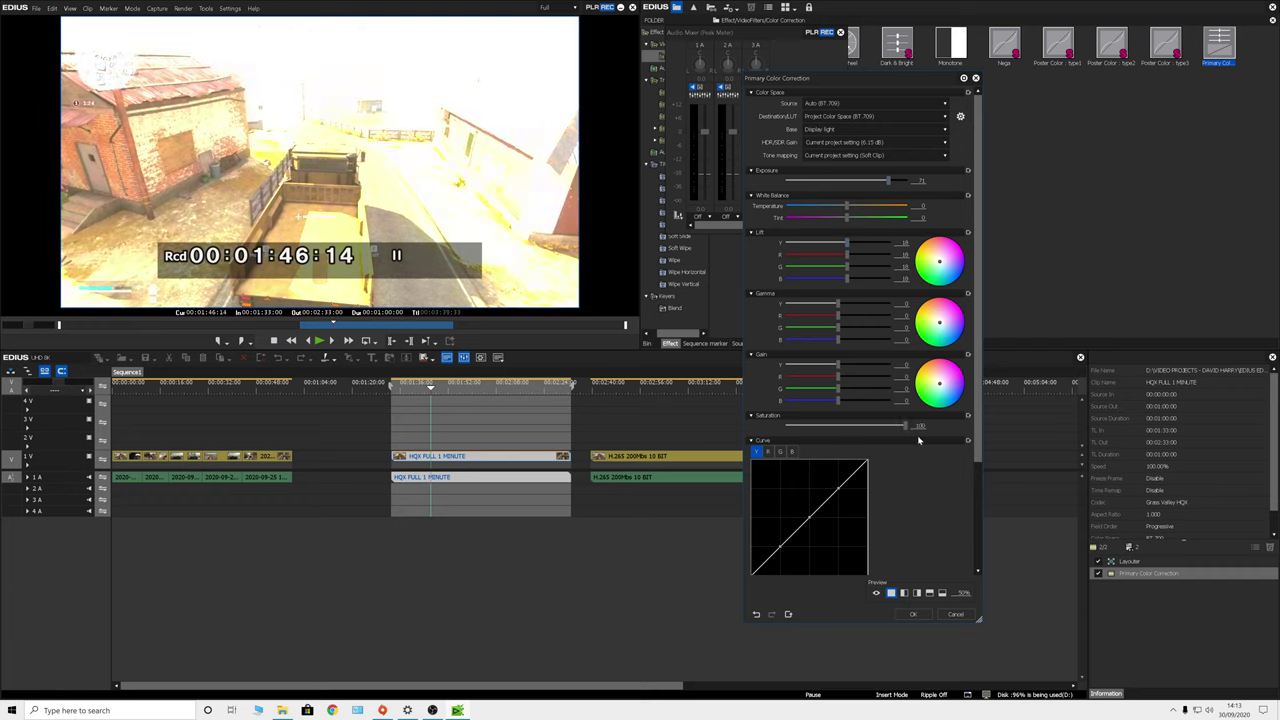
pyautogui.moveTo(840, 304); pyautogui.dragTo(794, 312)
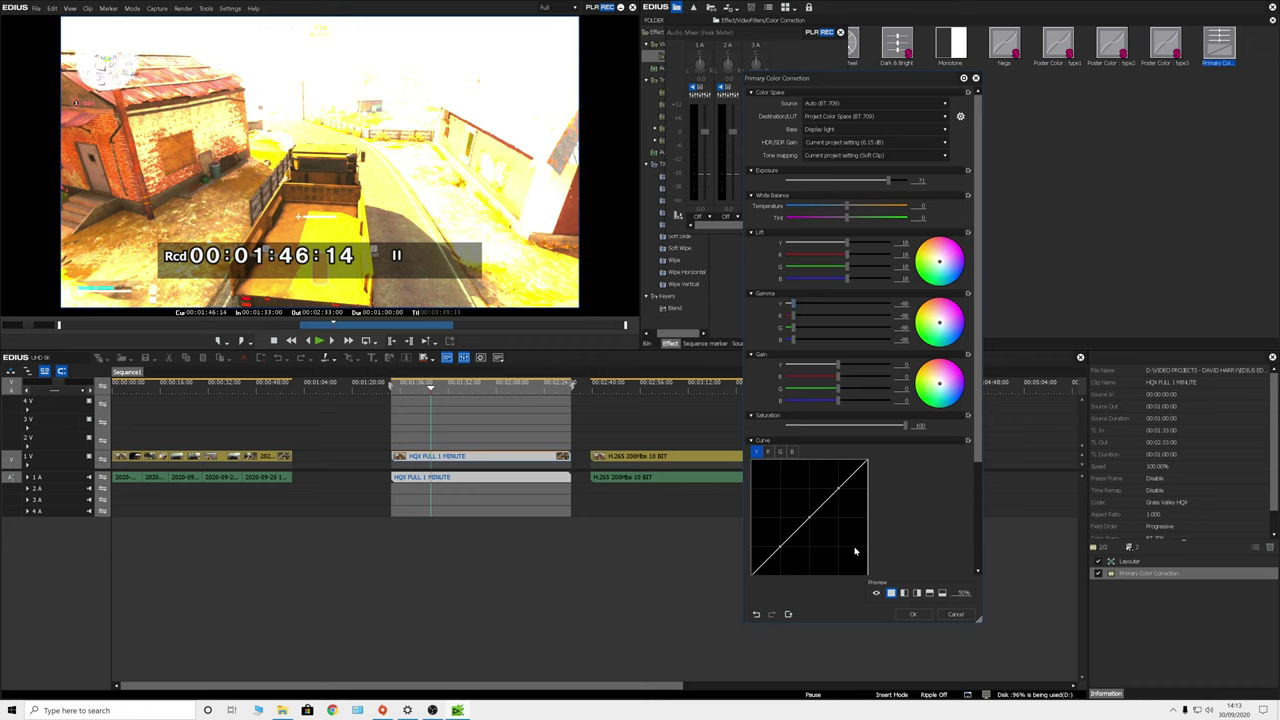
pyautogui.click(912, 614)
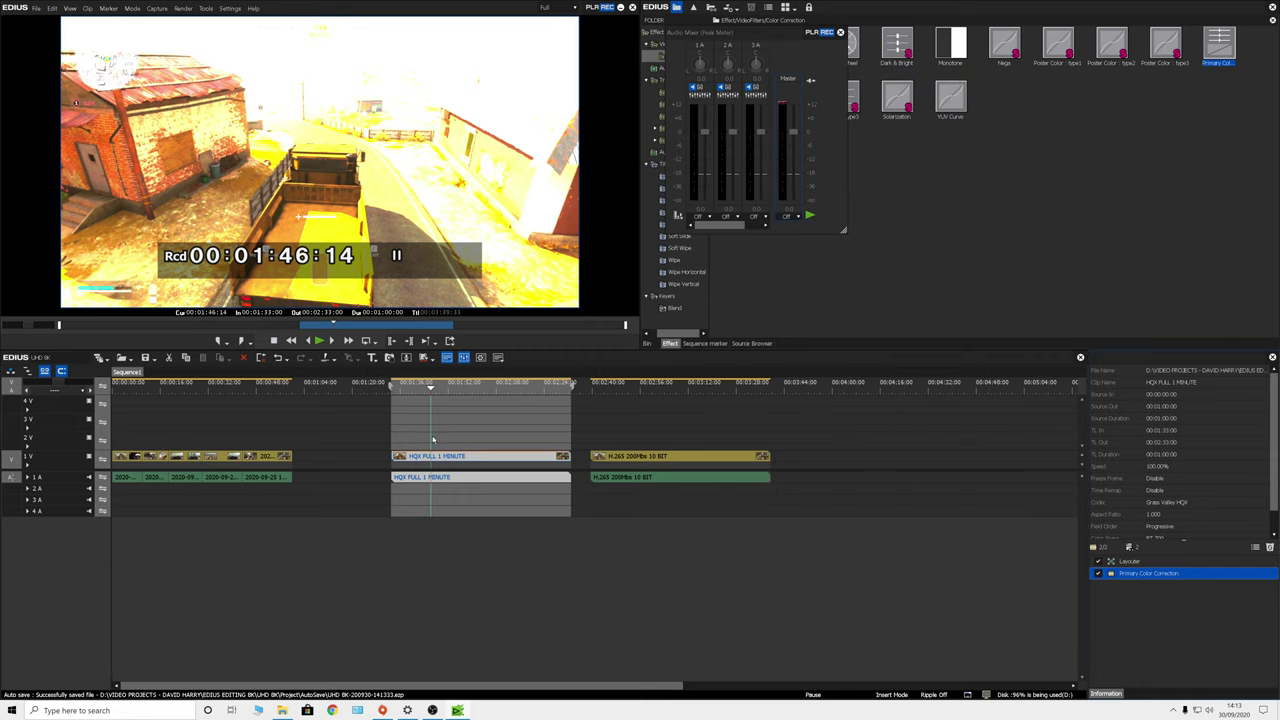
# Step: Replay the corrected clip through the tunnel to 00:01:40:15, then show the resolution choices
pyautogui.click(407, 389)
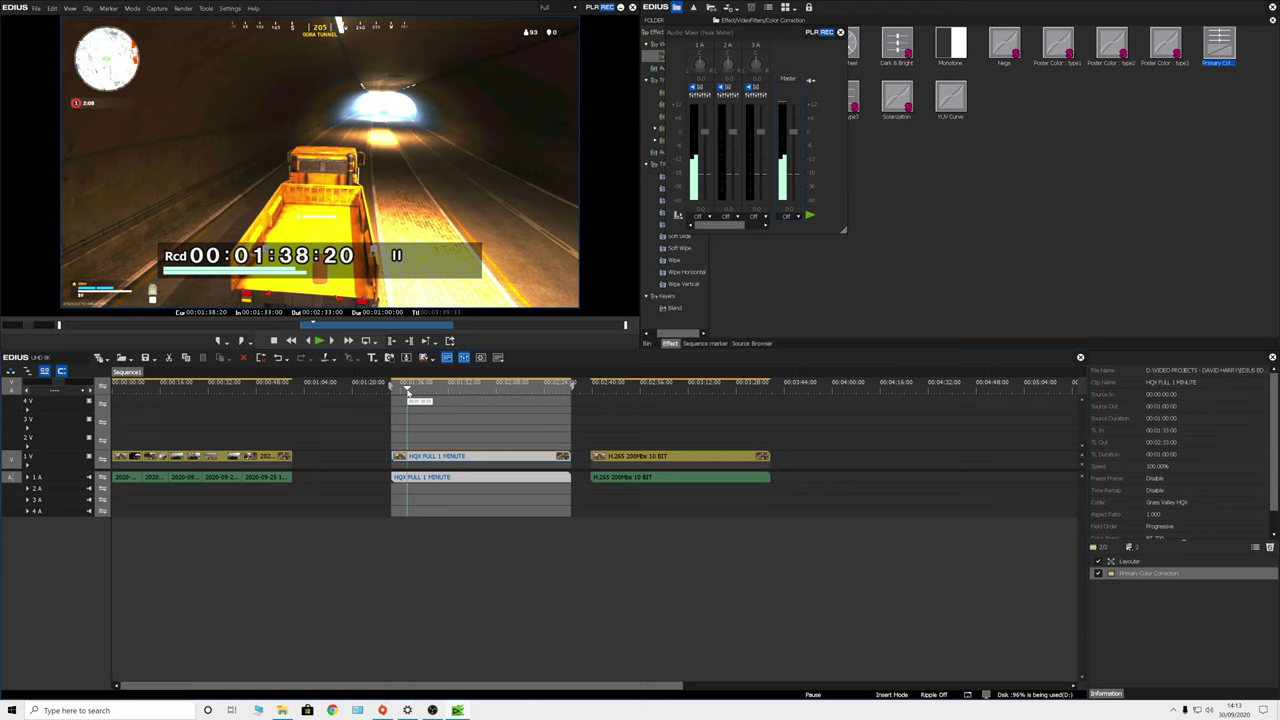
pyautogui.press('space')
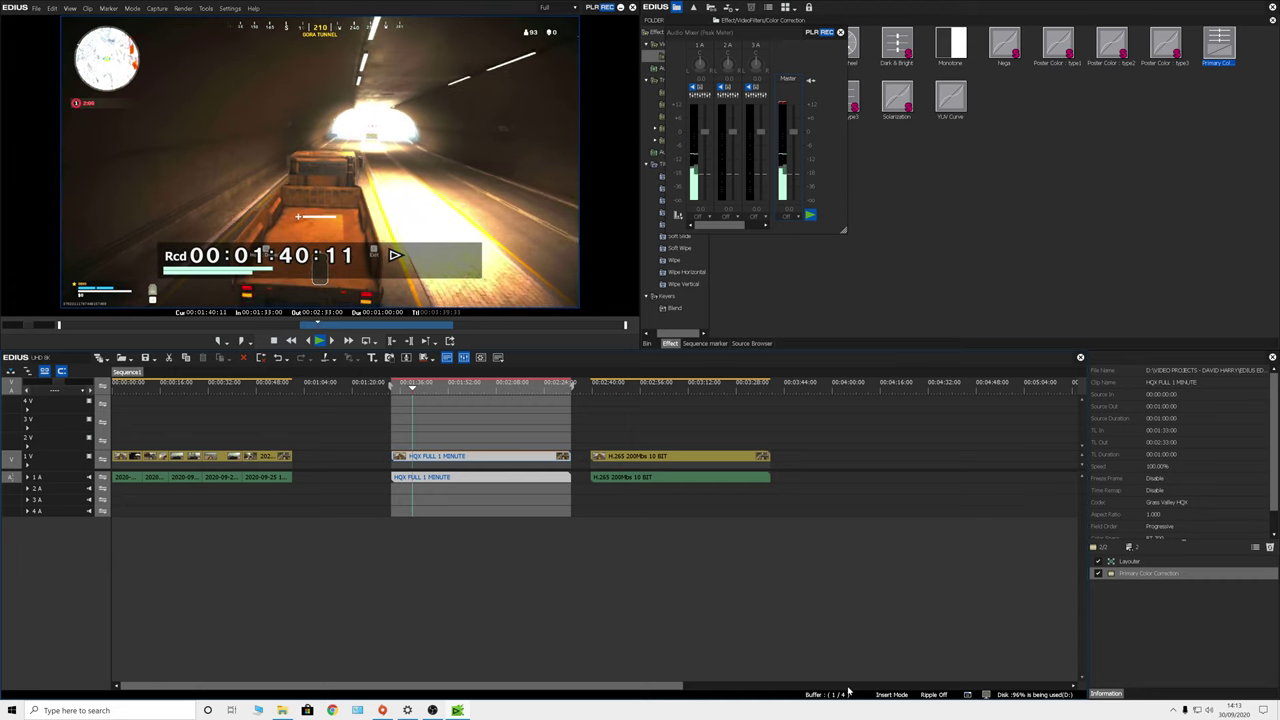
pyautogui.press('space')
pyautogui.click(550, 9)
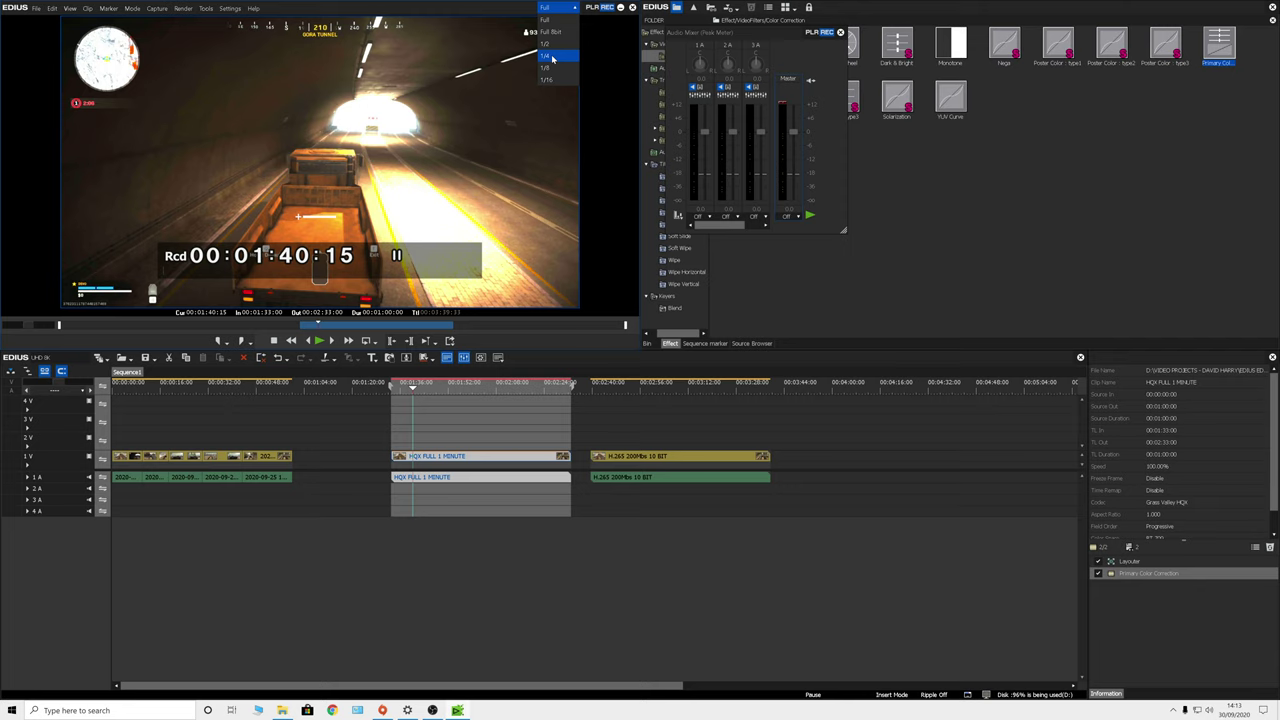
# Step: Switch preview resolution to 1/4 and play the corrected clip into daylight
pyautogui.click(552, 57)
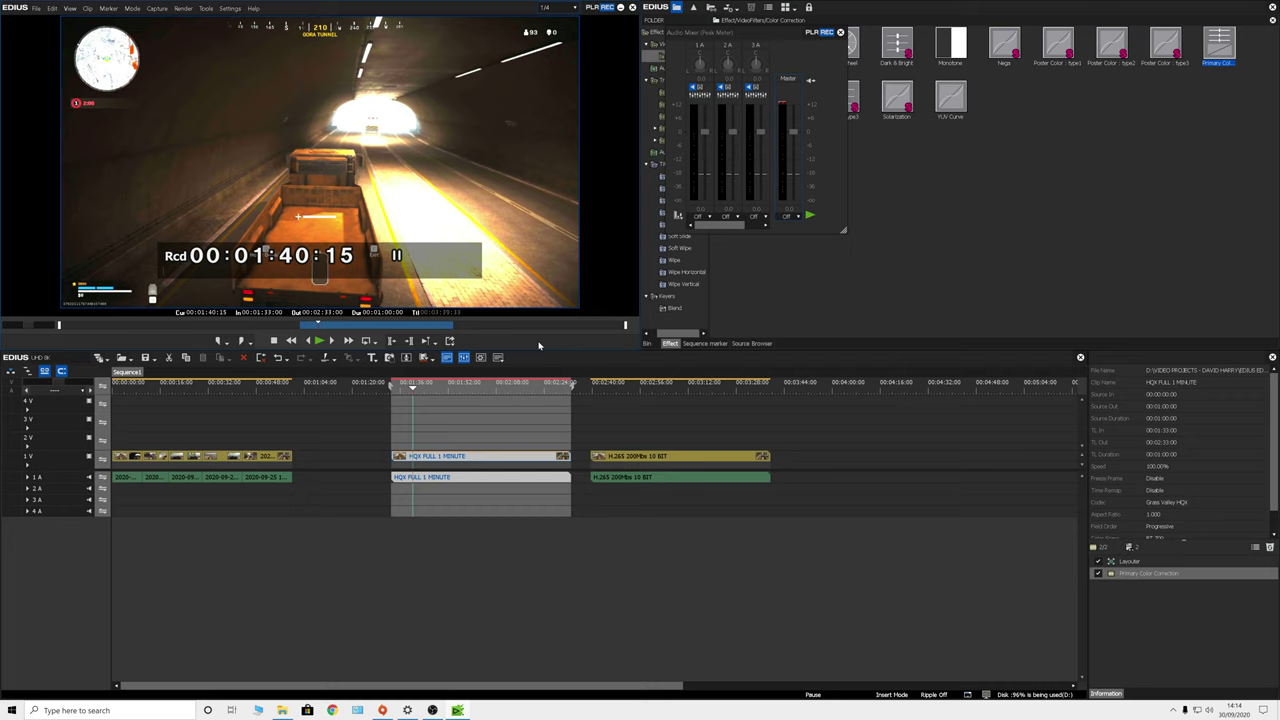
pyautogui.press('space')
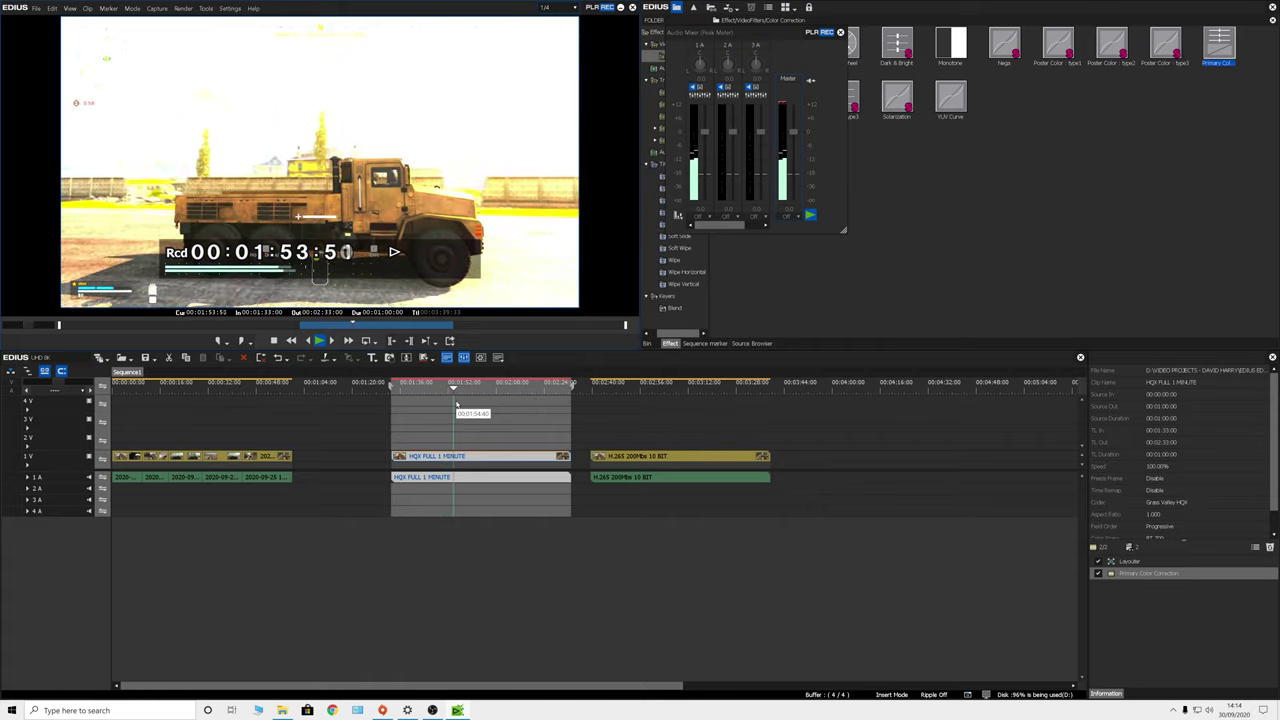
pyautogui.press('space')
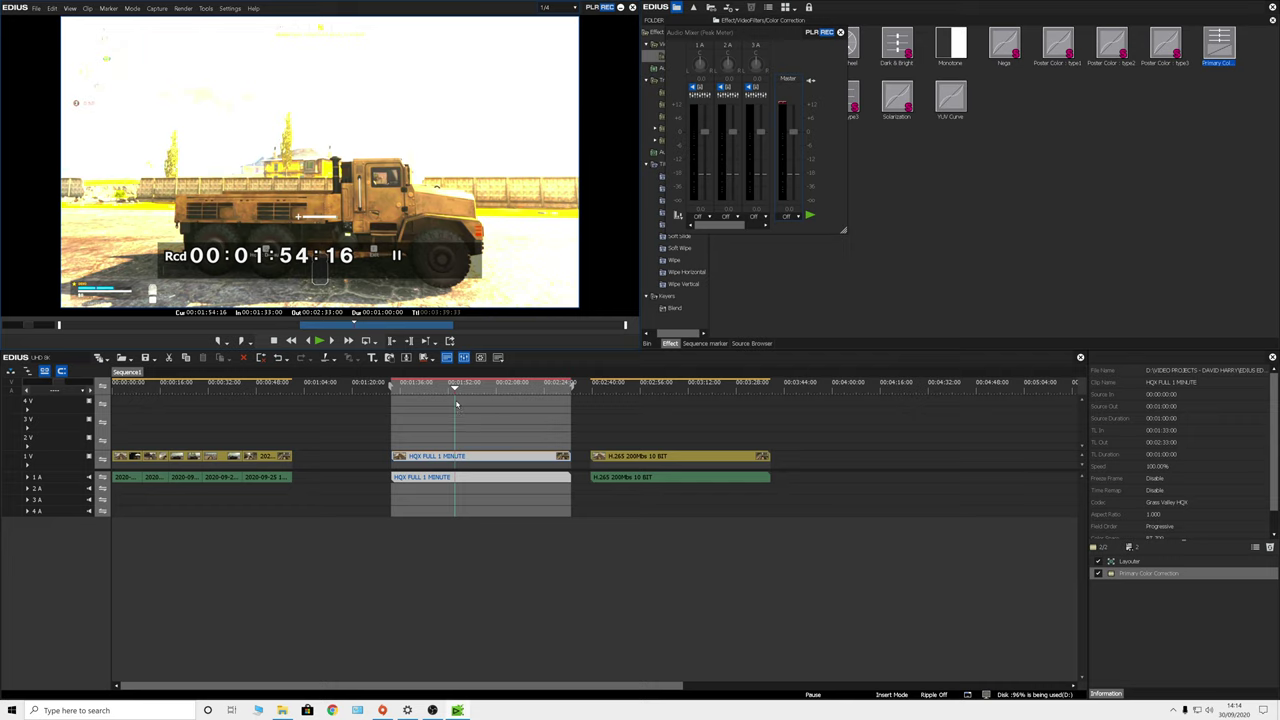
pyautogui.press('space')
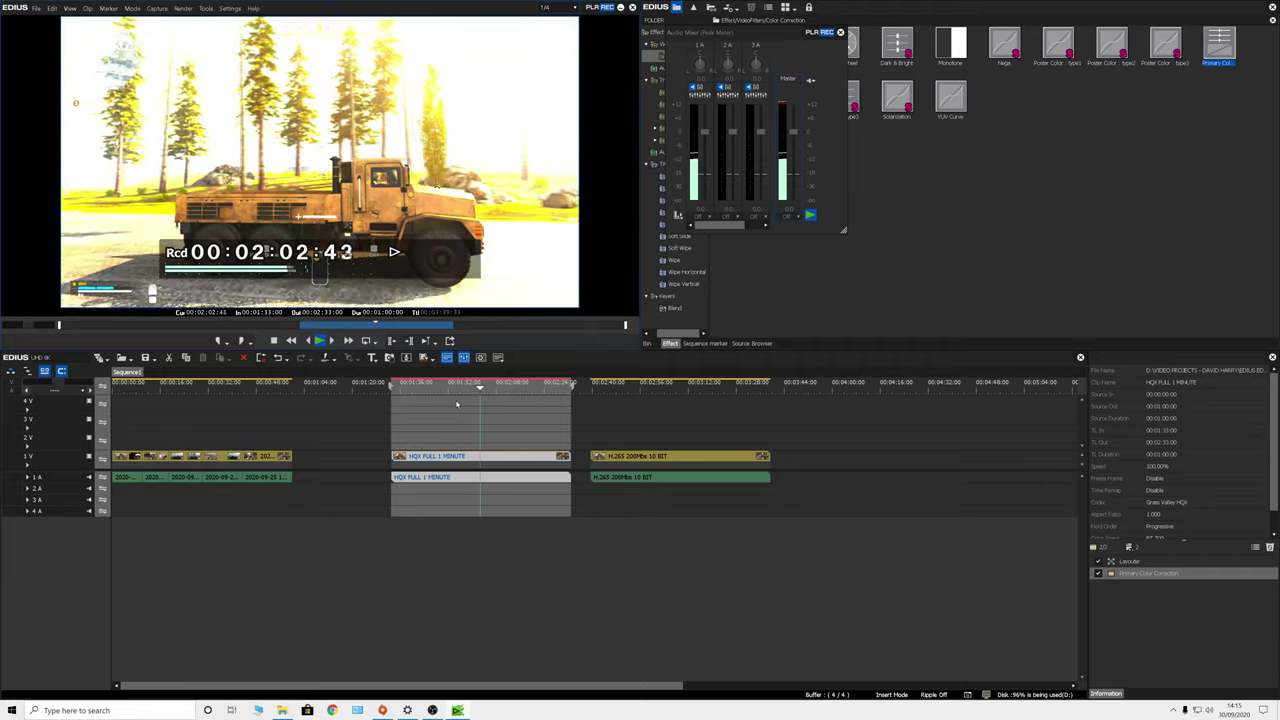
pyautogui.press('space')
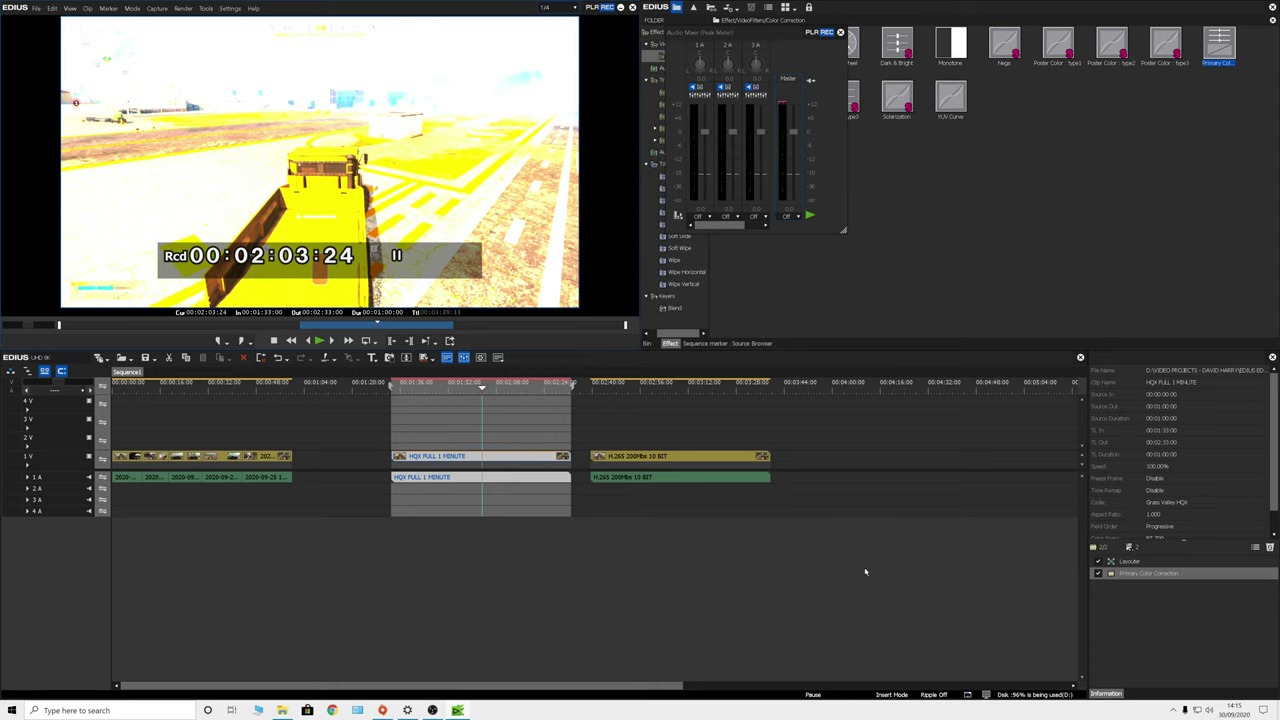
# Step: Zoom the HQX clip into a close-up with Layouter and play it from 00:01:46:40
pyautogui.doubleClick(1128, 562)
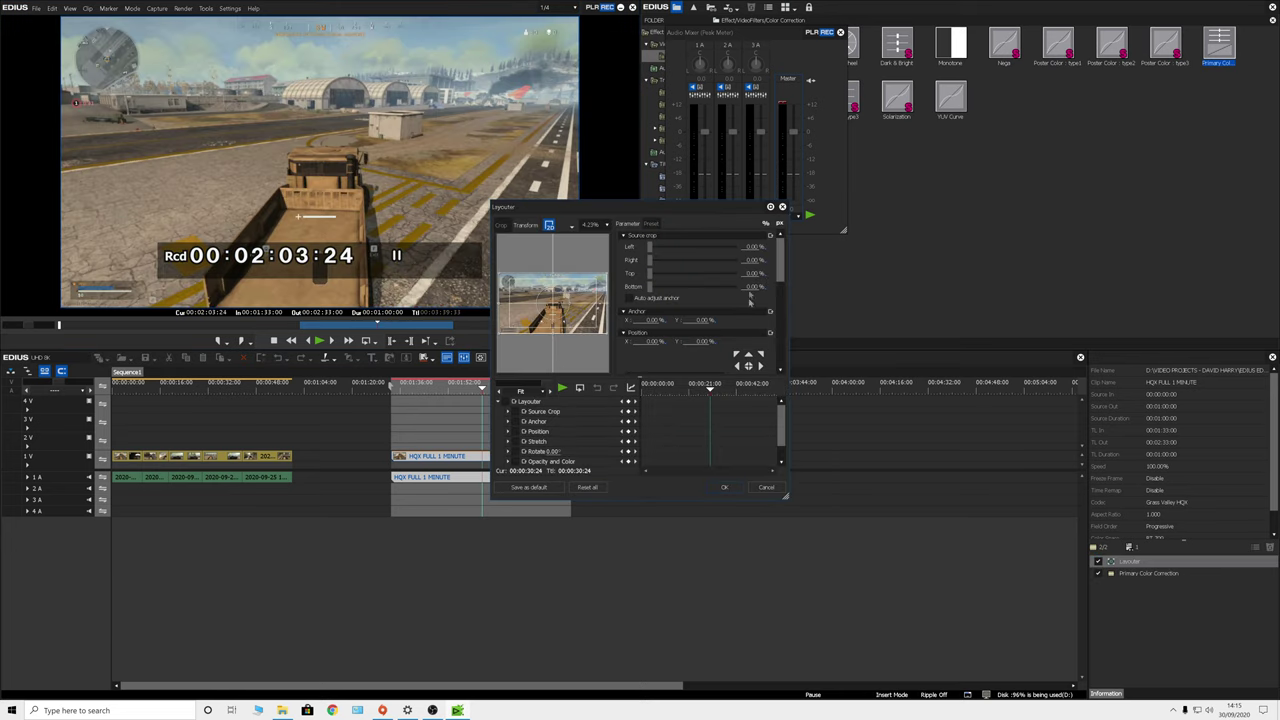
pyautogui.moveTo(610, 340); pyautogui.dragTo(717, 396)
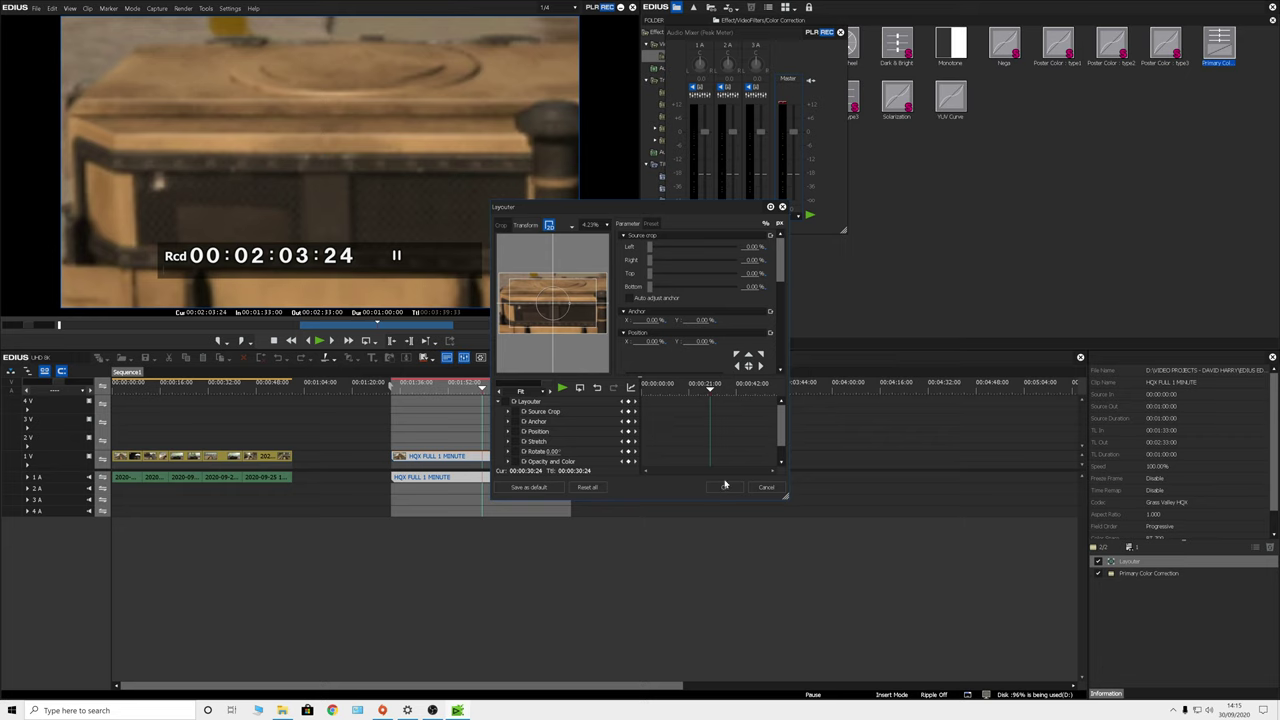
pyautogui.click(725, 486)
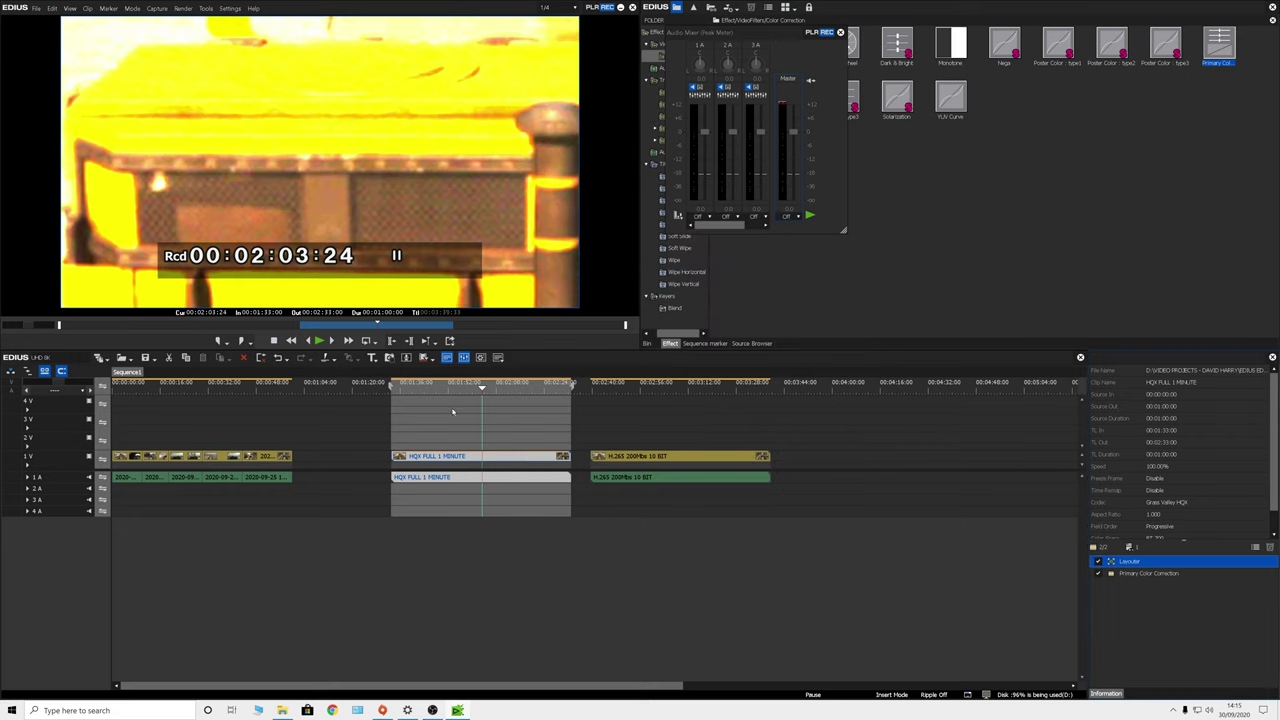
pyautogui.click(434, 392)
pyautogui.press('space')
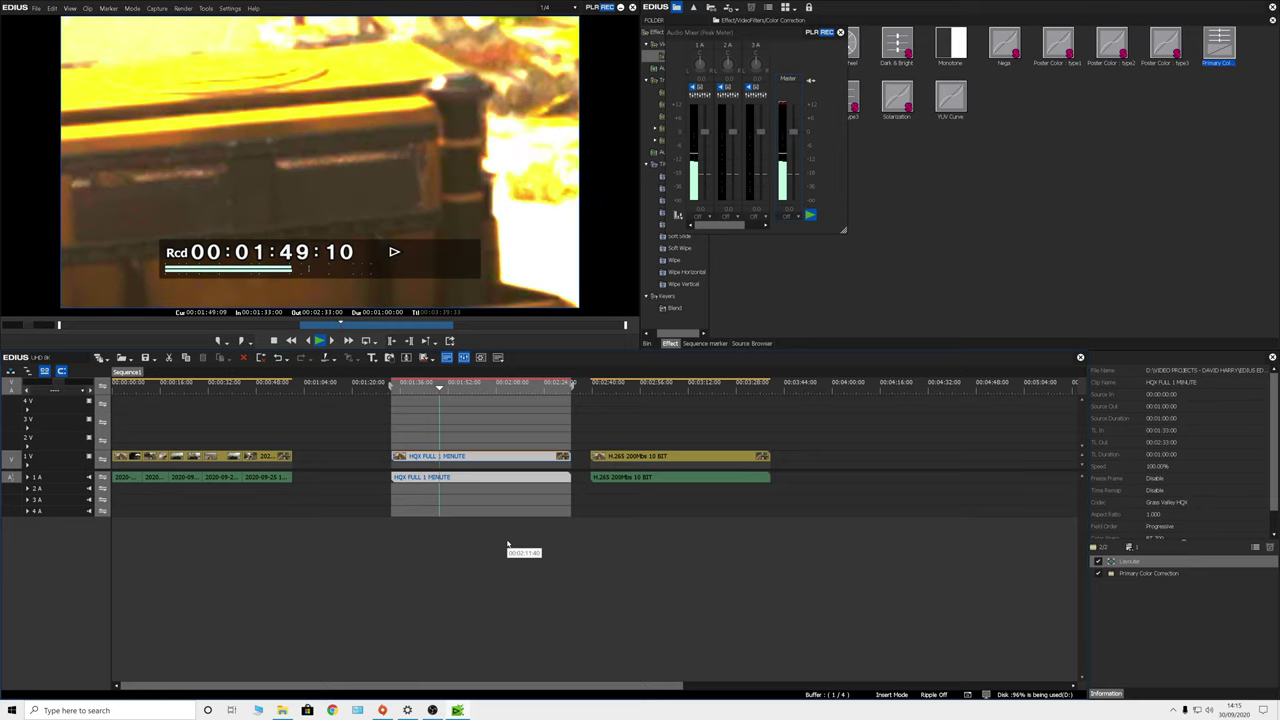
# Step: Pause, drop the preview resolution to 1/8, then play the zoomed HQX clip briefly and stop
pyautogui.press('space')
pyautogui.click(545, 7)
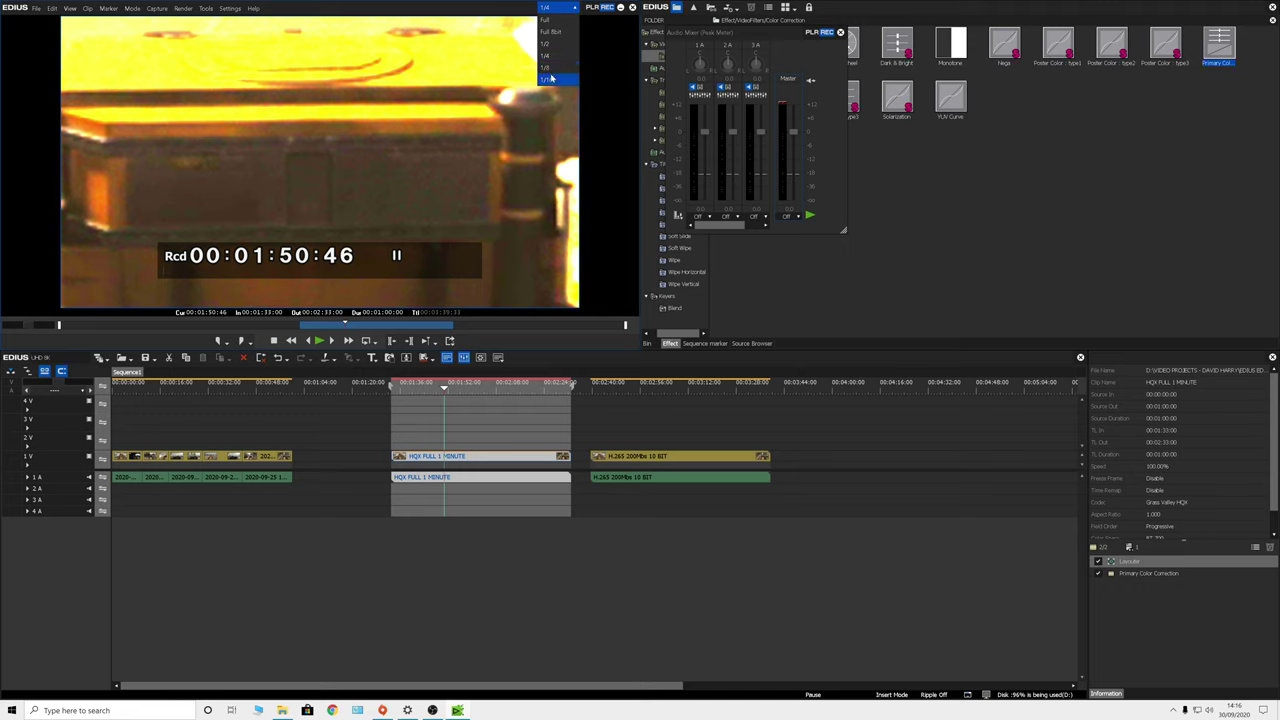
pyautogui.click(546, 67)
pyautogui.press('space')
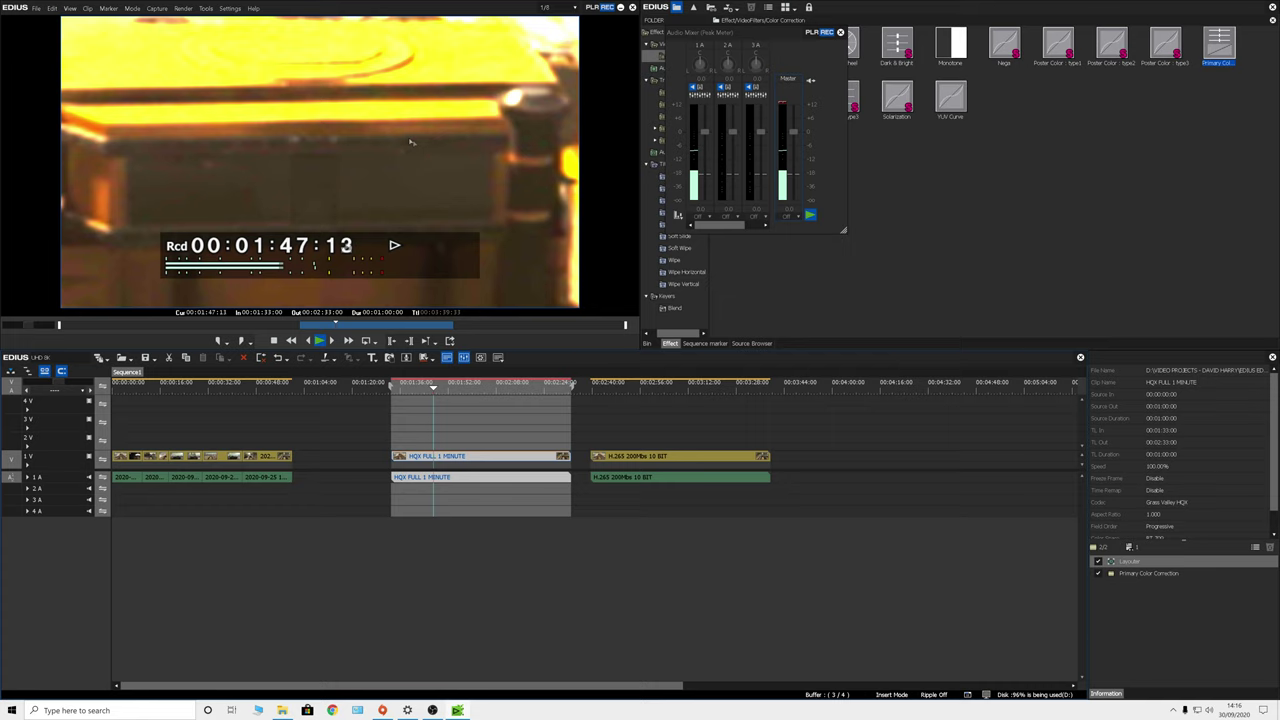
pyautogui.press('space')
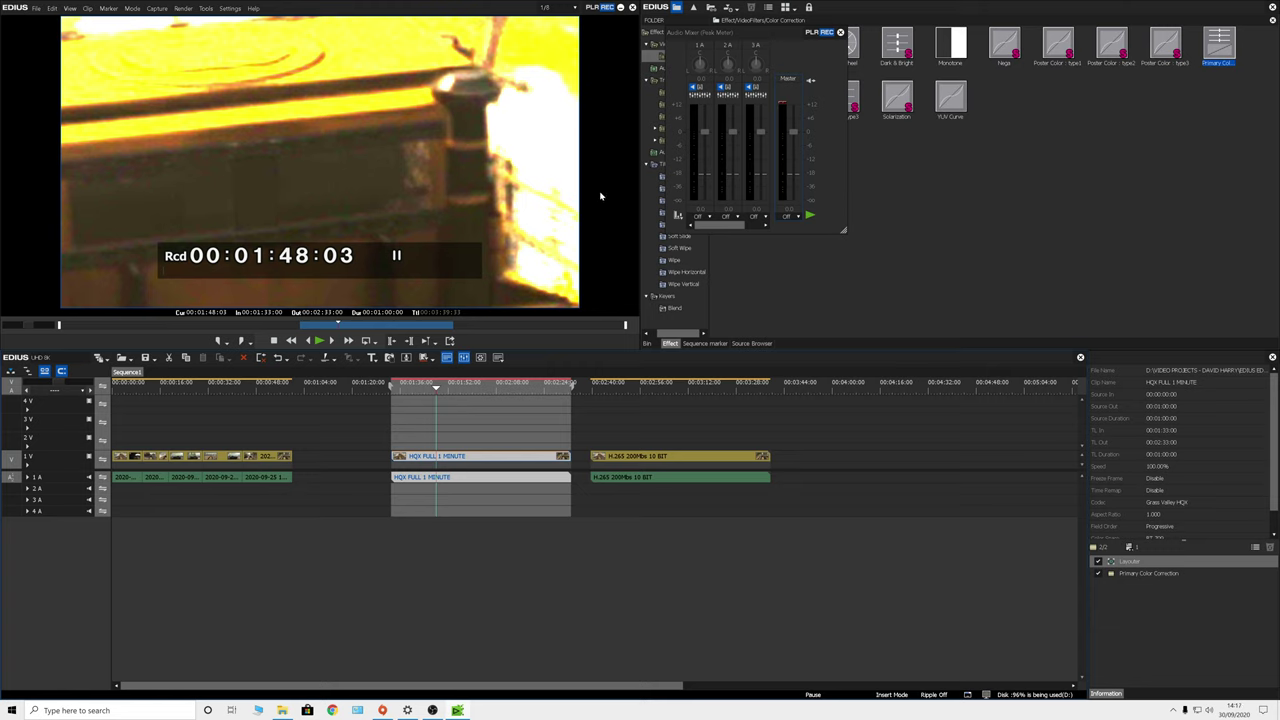
# Step: Quit EDIUS X without saving the project
pyautogui.click(632, 8)
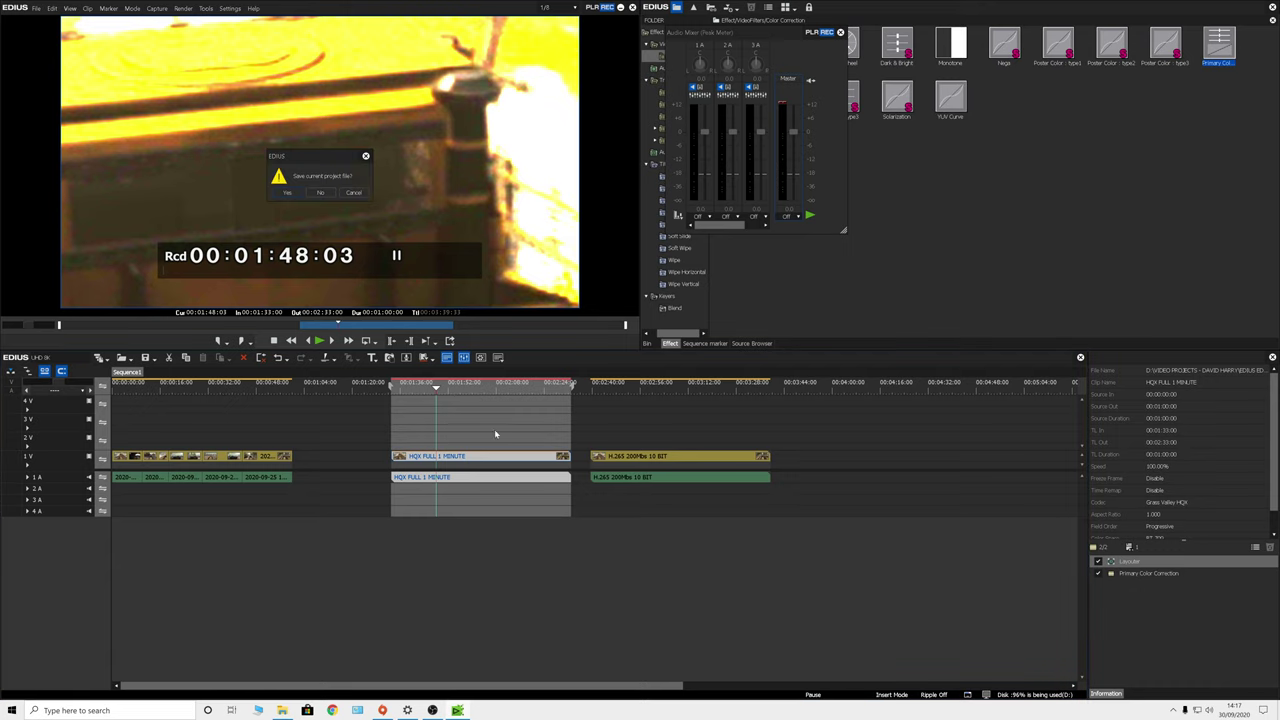
pyautogui.click(321, 193)
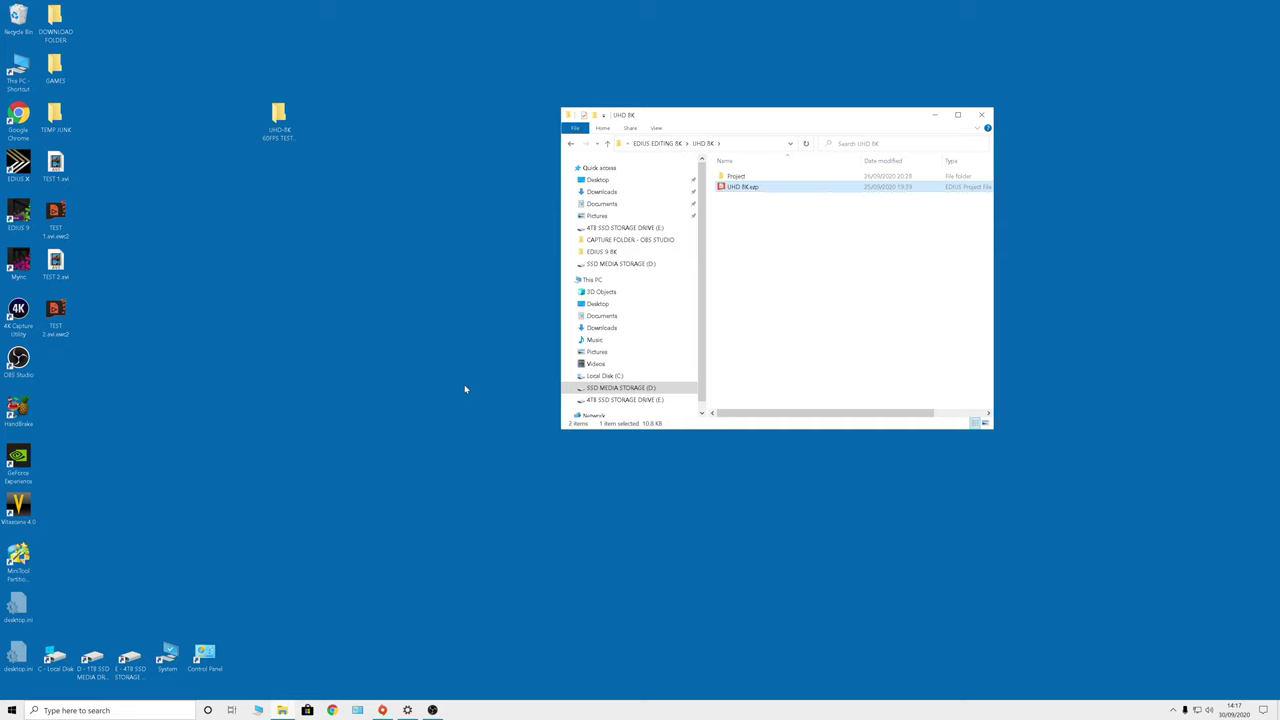
# Step: Close the UHD 8K folder window and move the test project folder right on the desktop
pyautogui.click(762, 327)
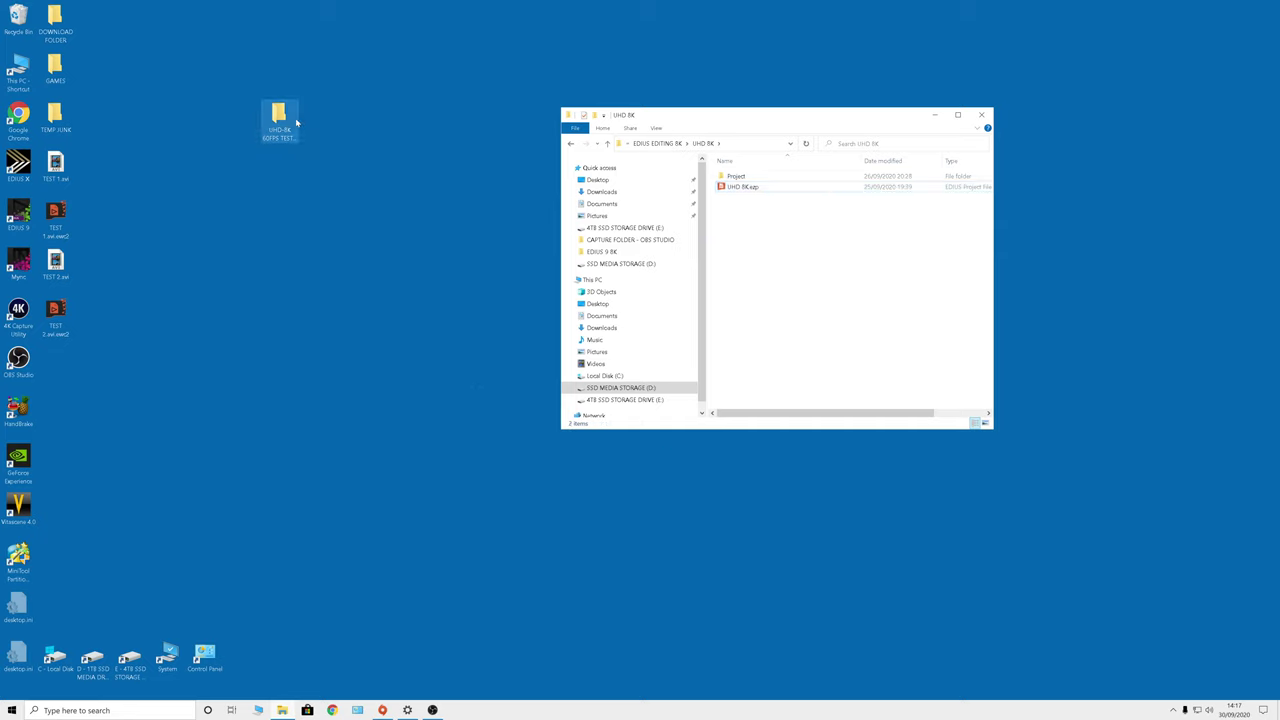
pyautogui.click(981, 114)
pyautogui.moveTo(278, 118); pyautogui.dragTo(790, 150)
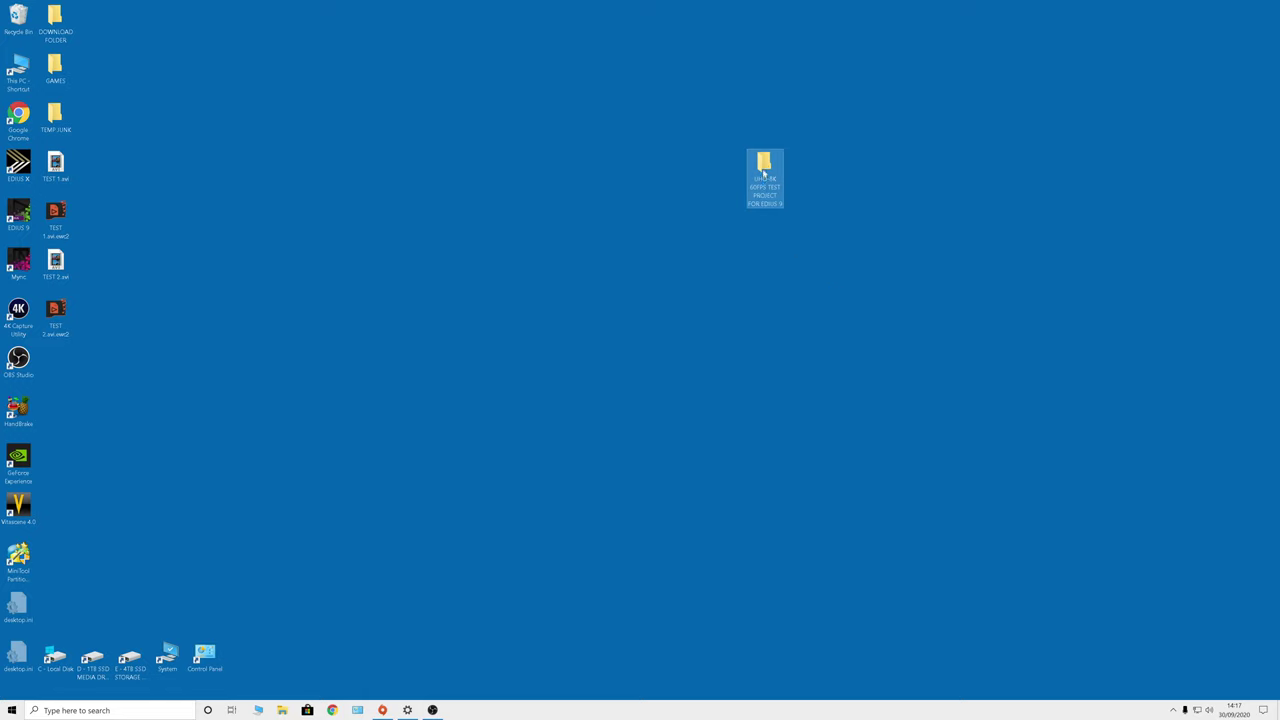
# Step: View the test project folder's properties and close them without changes
pyautogui.moveTo(764, 163)
pyautogui.rightClick(765, 158)
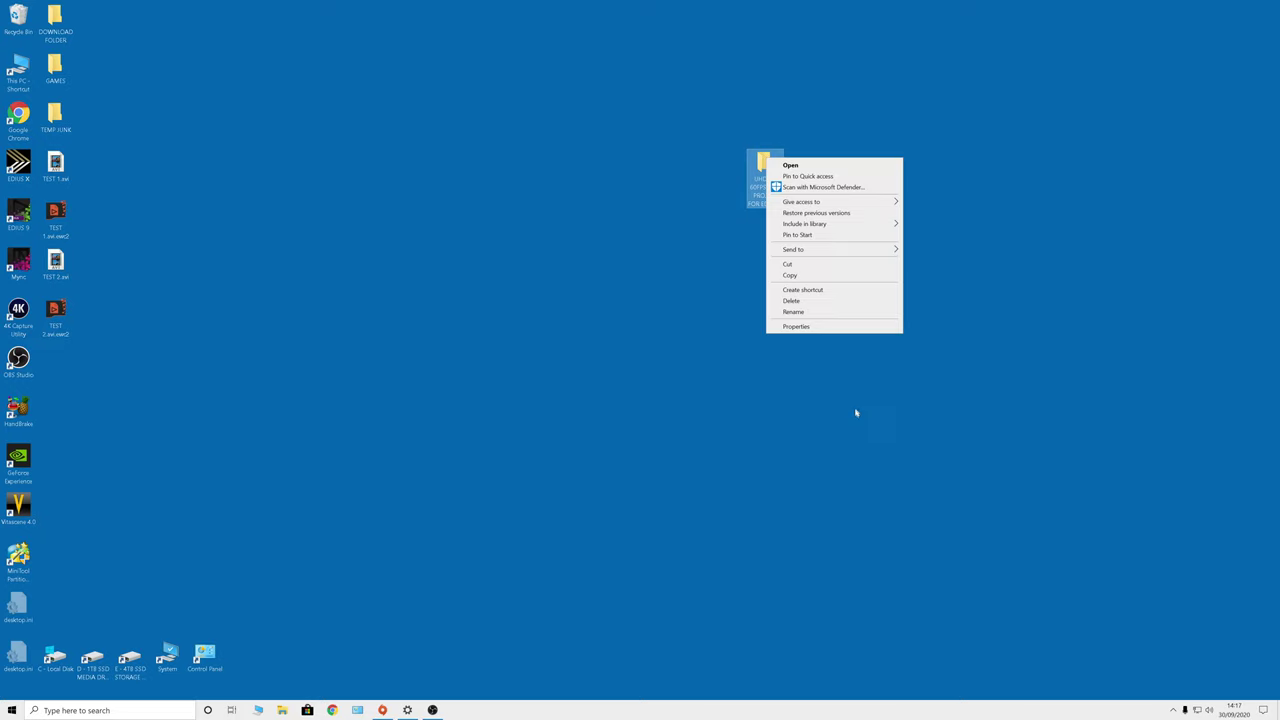
pyautogui.click(836, 327)
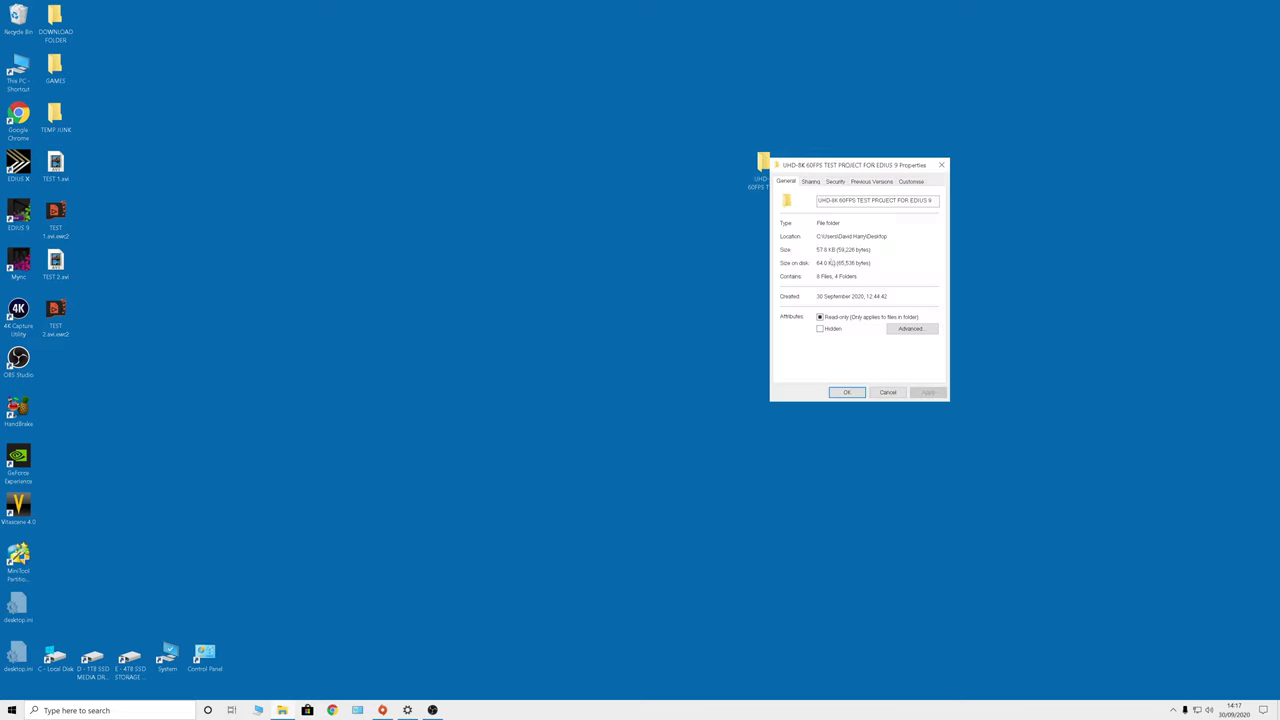
pyautogui.click(888, 392)
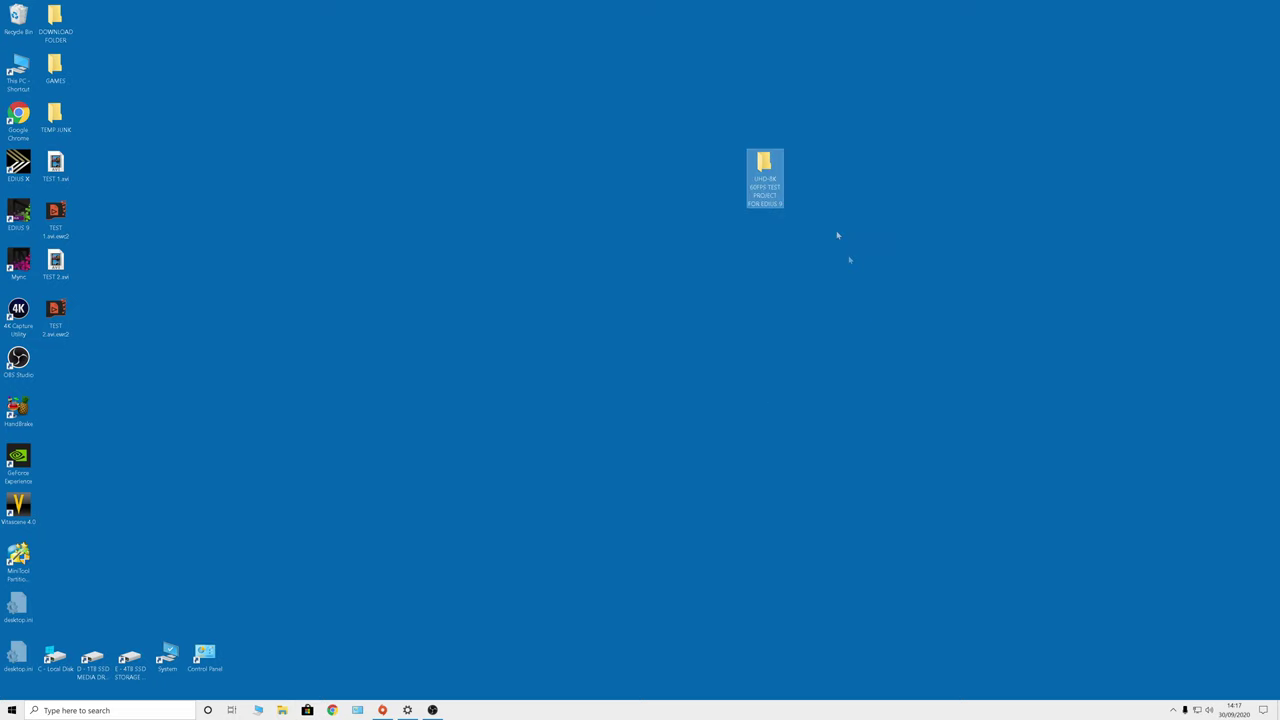
# Step: Open the 'UHD-8K 60FPS TEST PROJECT FOR EDIUS 9' folder and load its .ezp project in EDIUS X
pyautogui.doubleClick(764, 165)
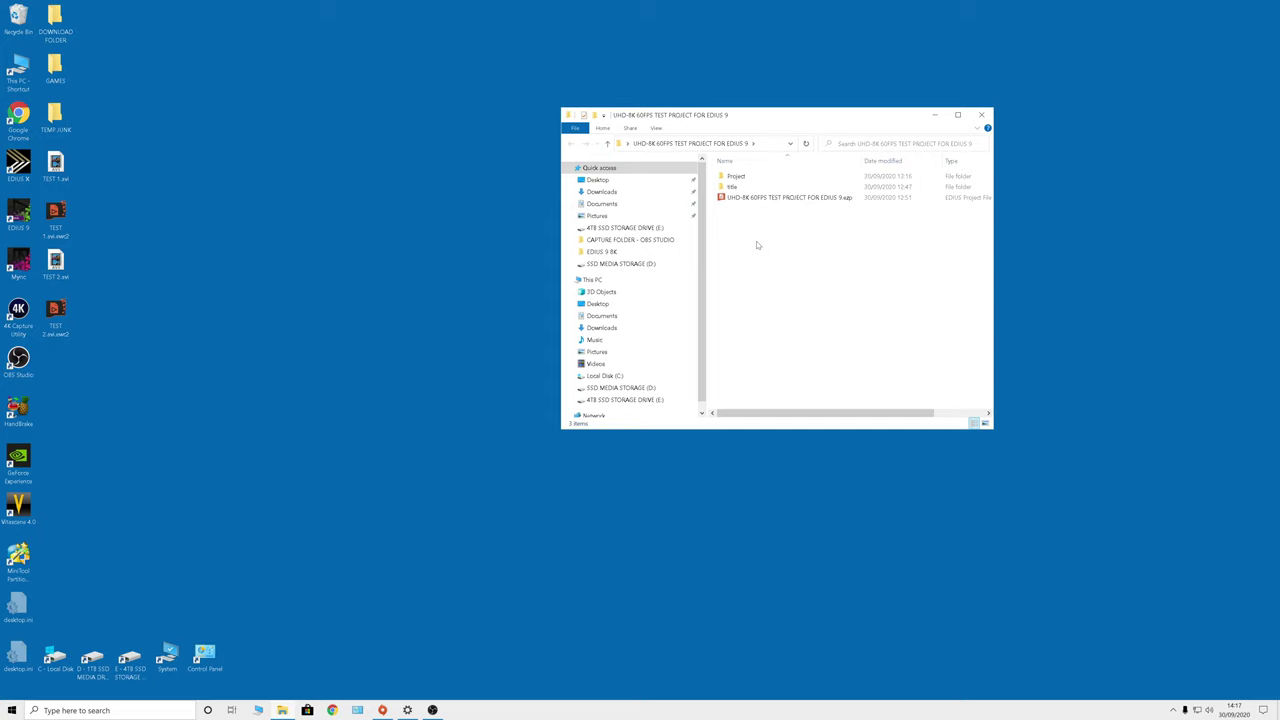
pyautogui.moveTo(726, 199); pyautogui.dragTo(20, 170)
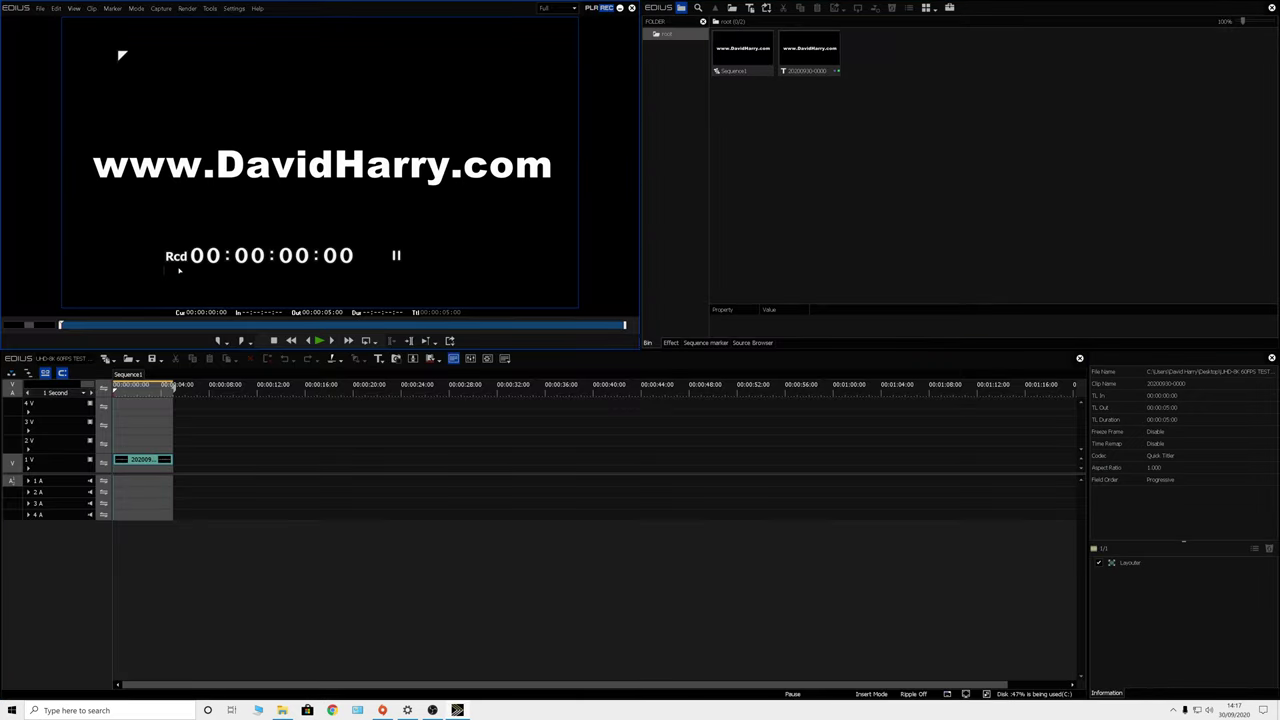
pyautogui.click(140, 388)
pyautogui.click(144, 459)
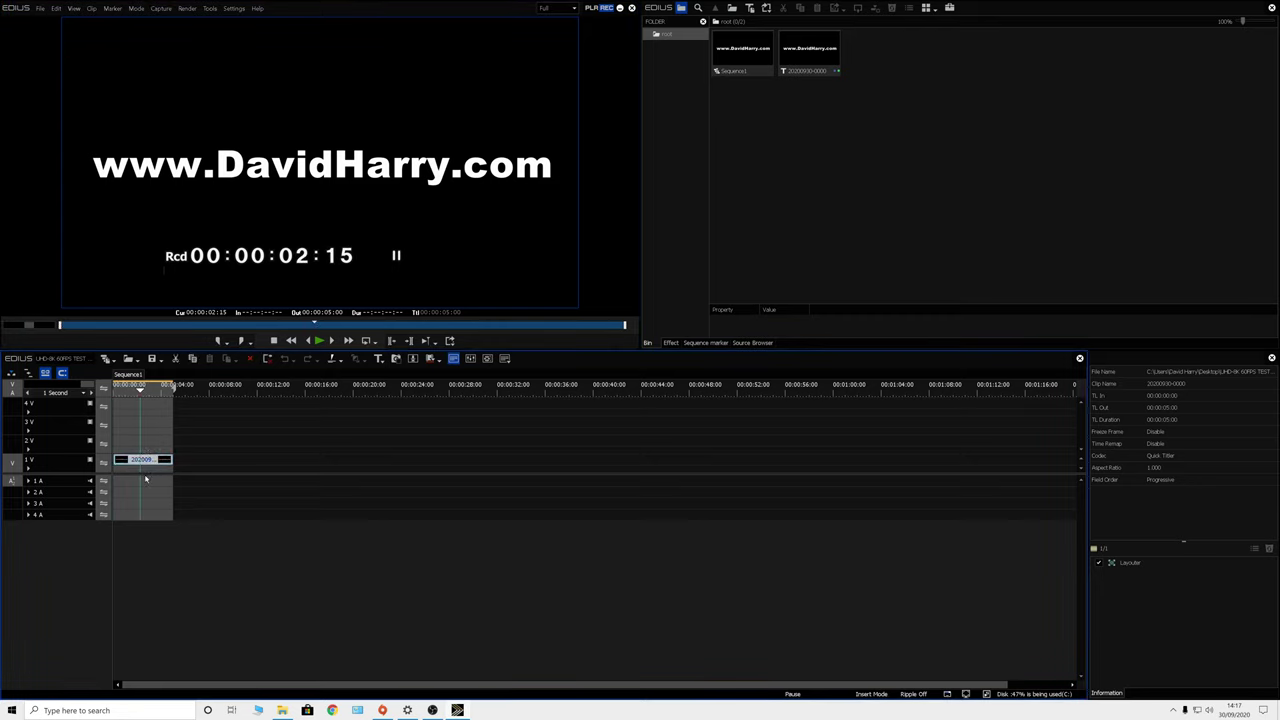
pyautogui.click(234, 8)
pyautogui.click(246, 51)
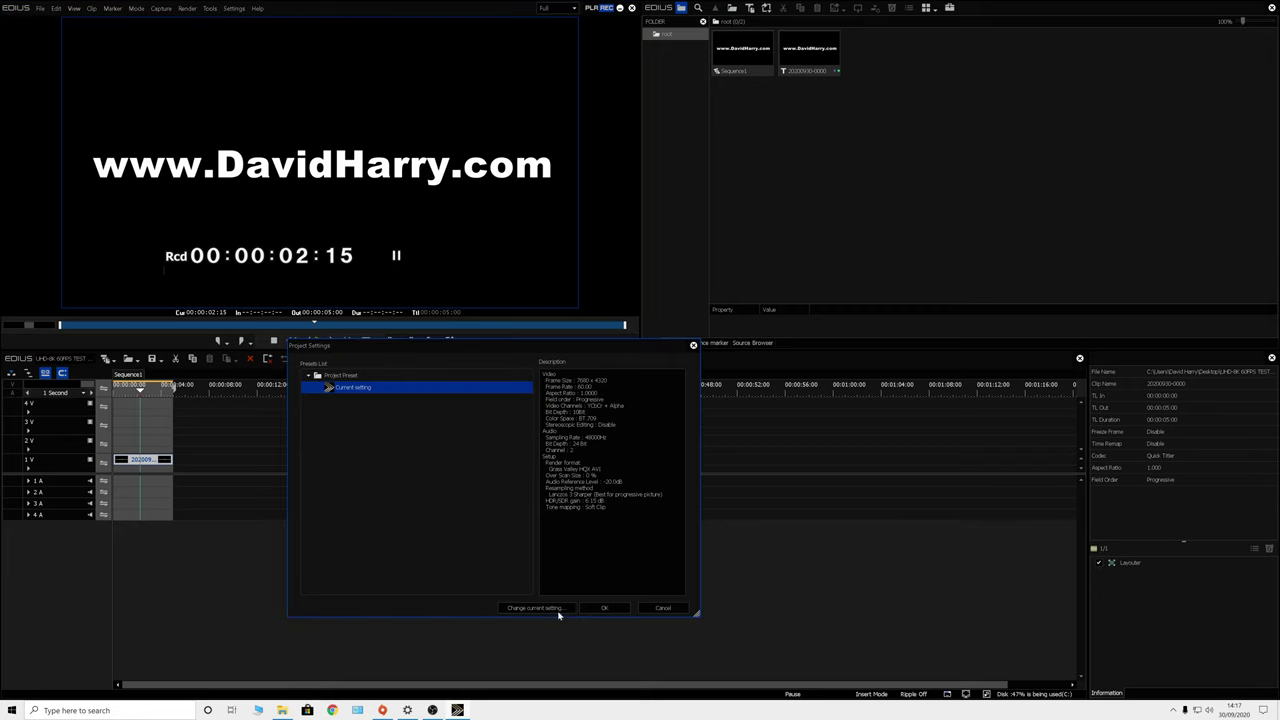
pyautogui.click(545, 609)
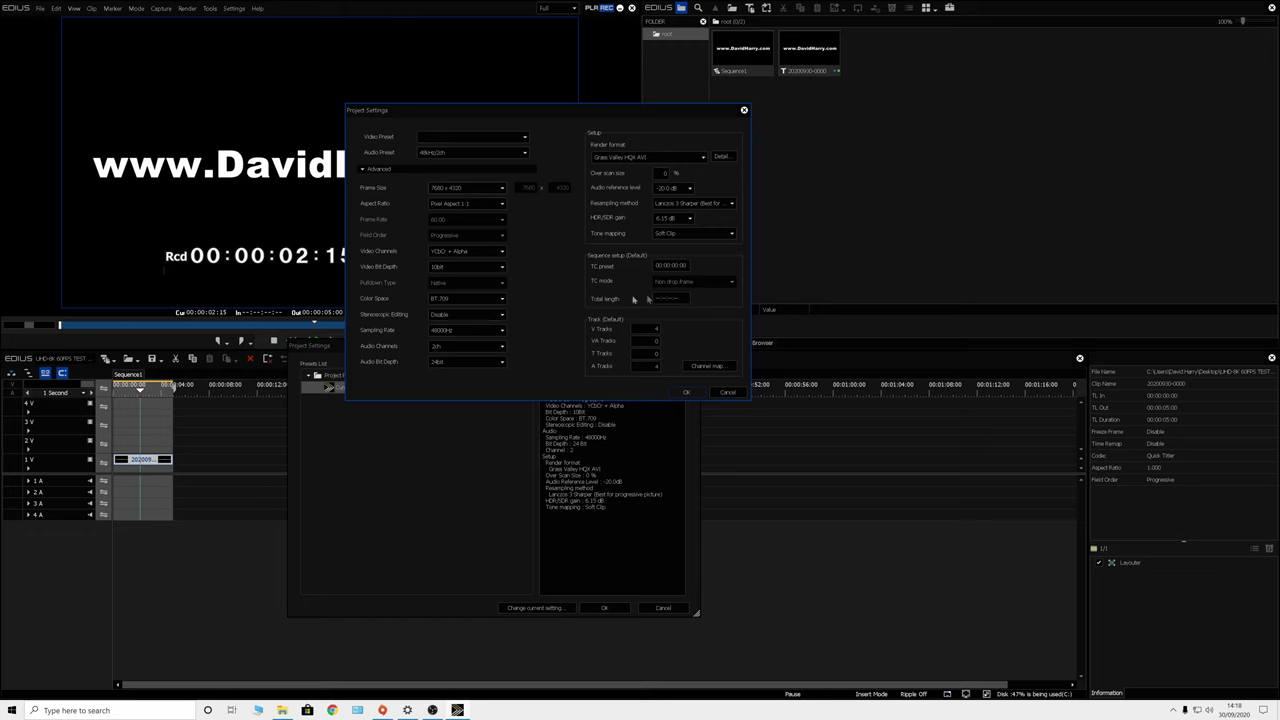
pyautogui.click(727, 392)
pyautogui.click(661, 607)
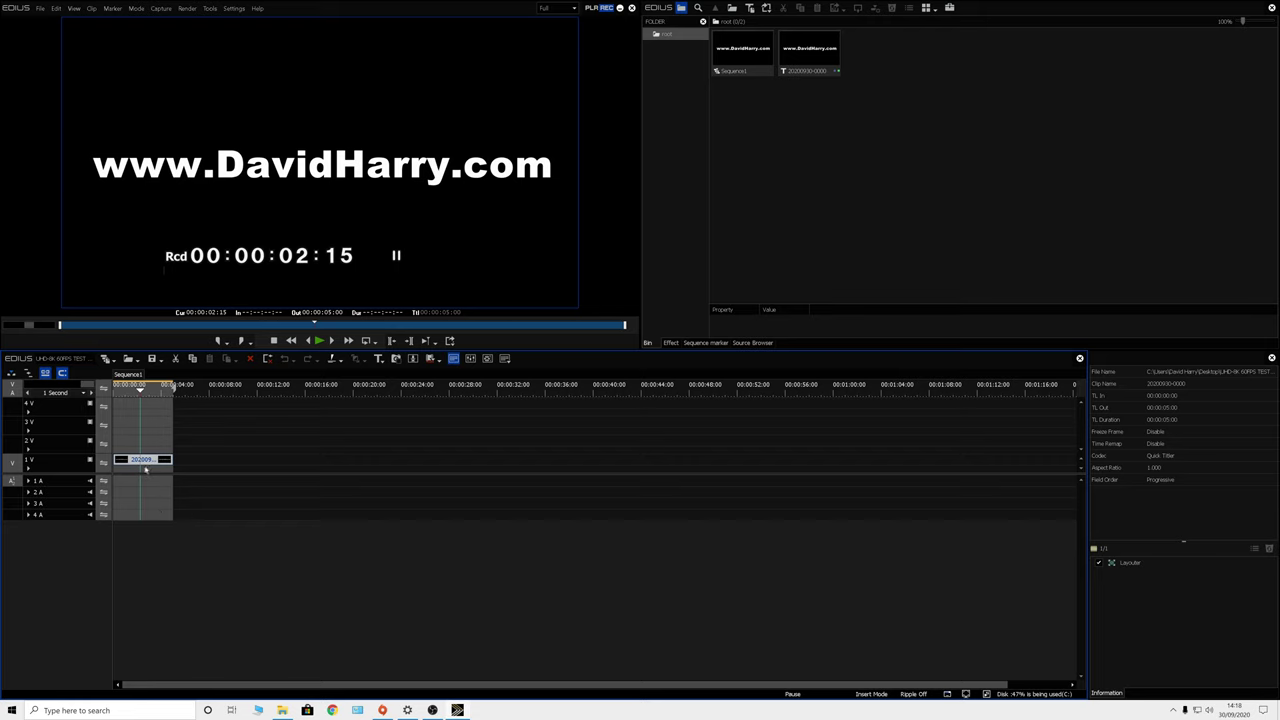
# Step: Close EDIUS X and drop the 8K test project's .ezp file onto the EDIUS 9 icon
pyautogui.click(631, 8)
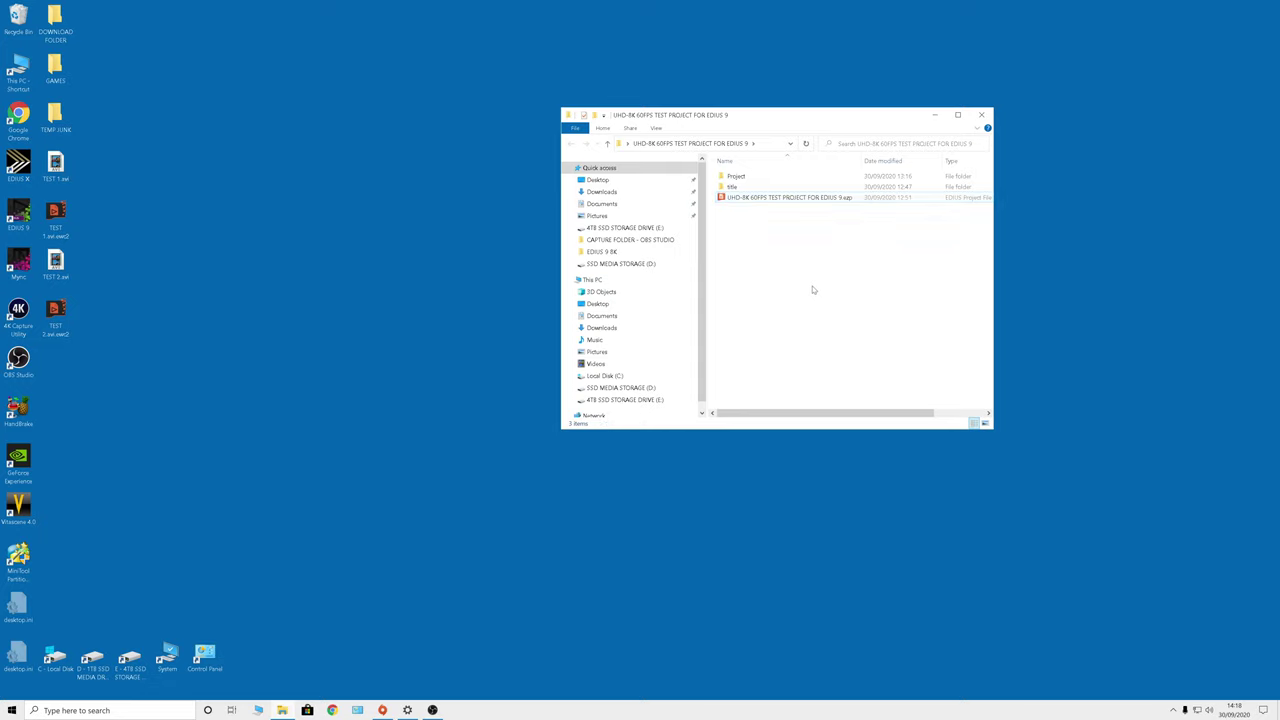
pyautogui.moveTo(726, 200); pyautogui.dragTo(18, 218)
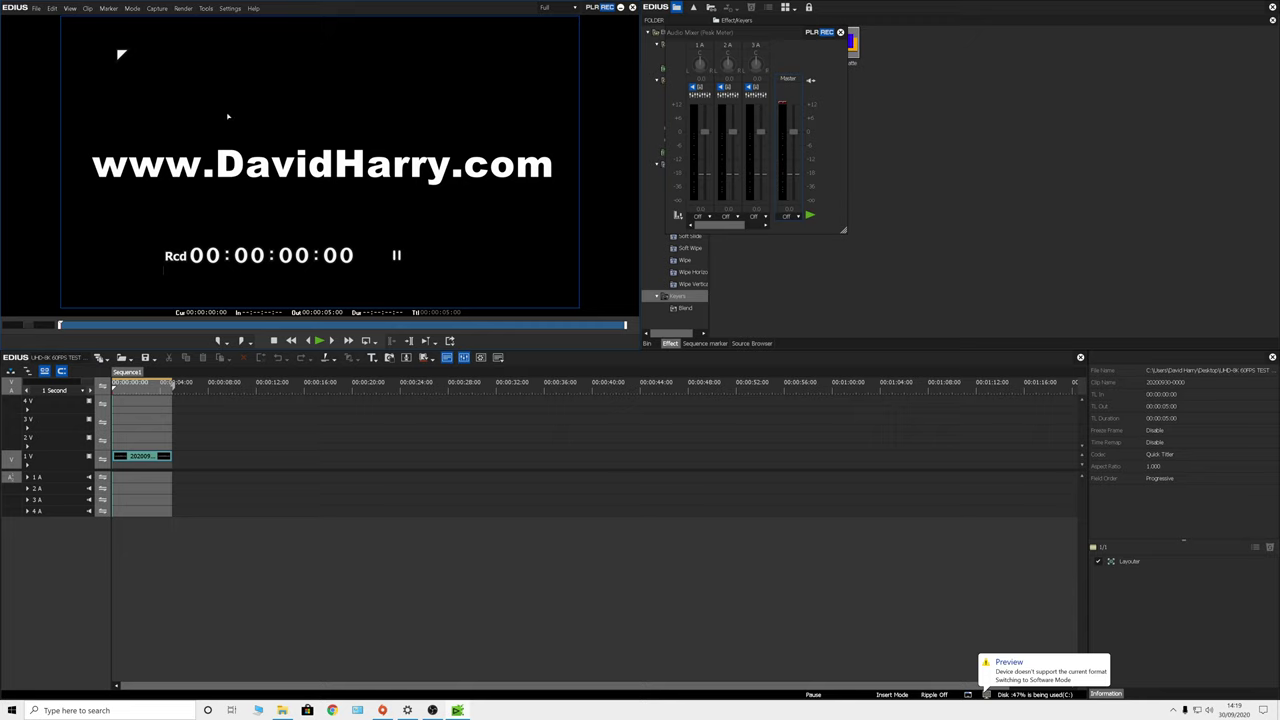
pyautogui.click(230, 8)
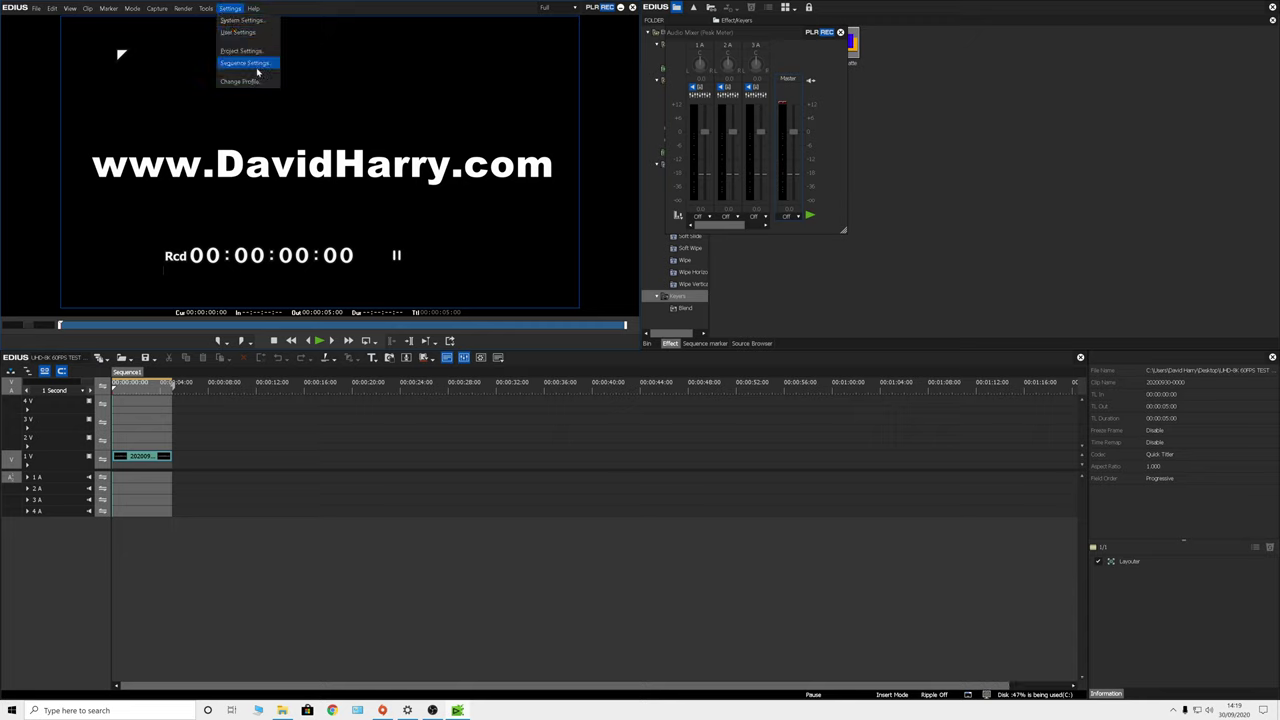
pyautogui.click(257, 51)
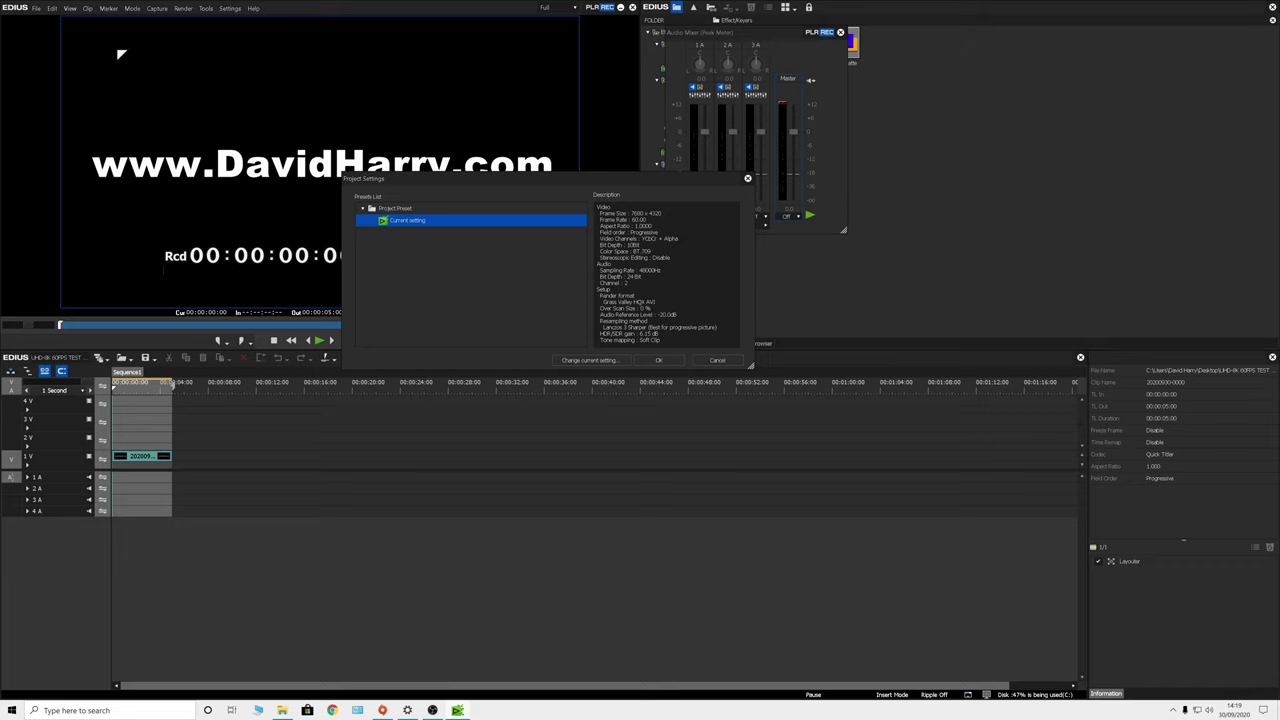
pyautogui.click(597, 362)
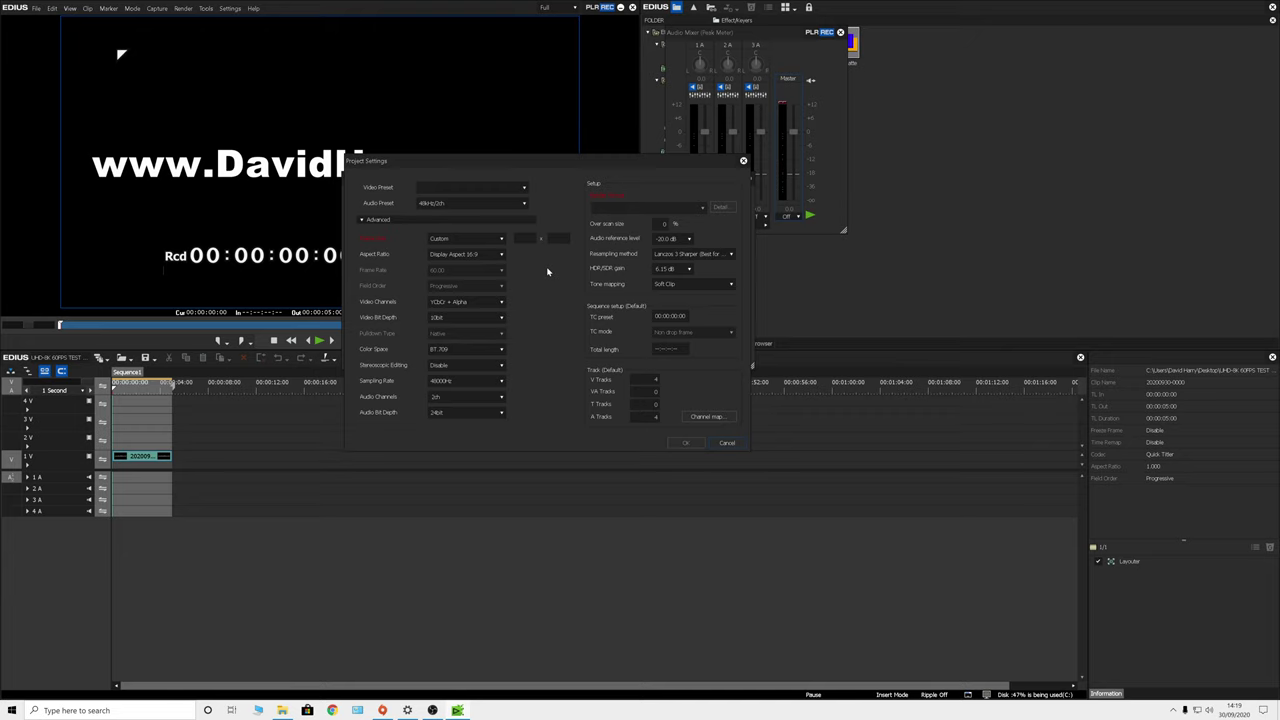
pyautogui.click(720, 444)
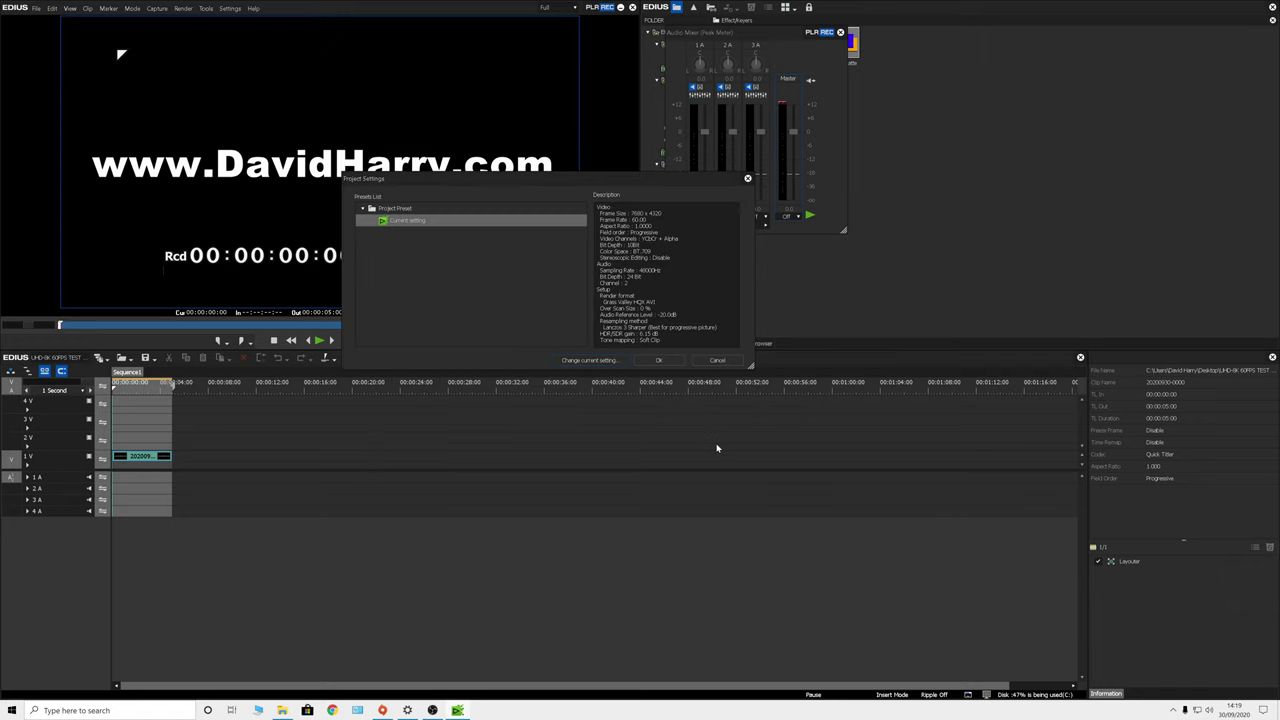
pyautogui.click(719, 363)
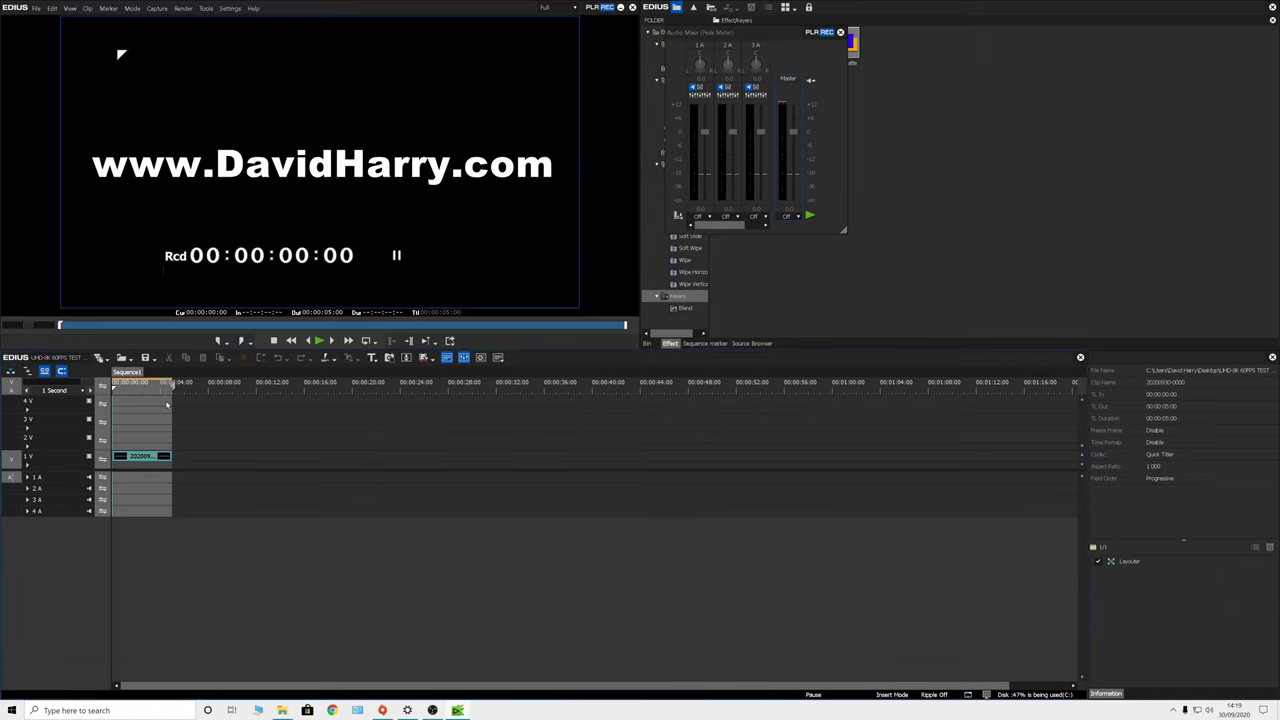
pyautogui.click(450, 341)
# Step: Print the sequence to a Grass Valley HQX AVI file named 'TEST 3' on the Desktop
pyautogui.click(472, 375)
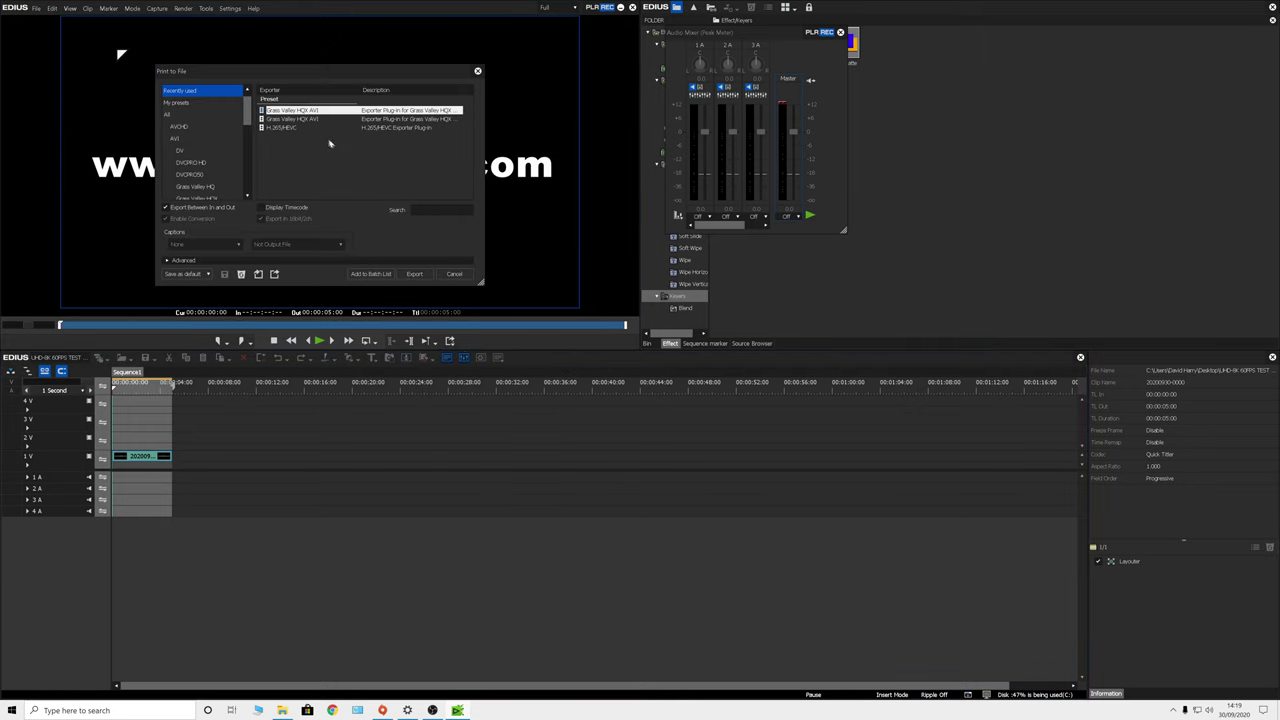
pyautogui.doubleClick(284, 110)
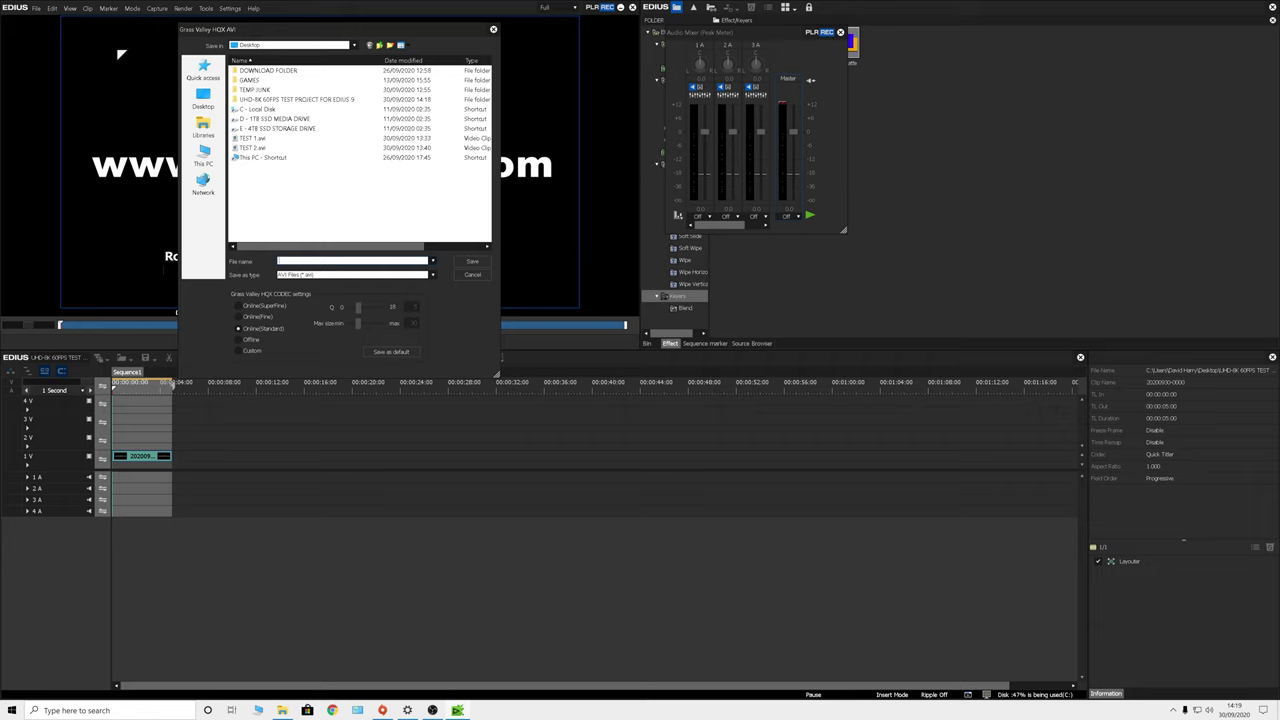
pyautogui.write('TEST')
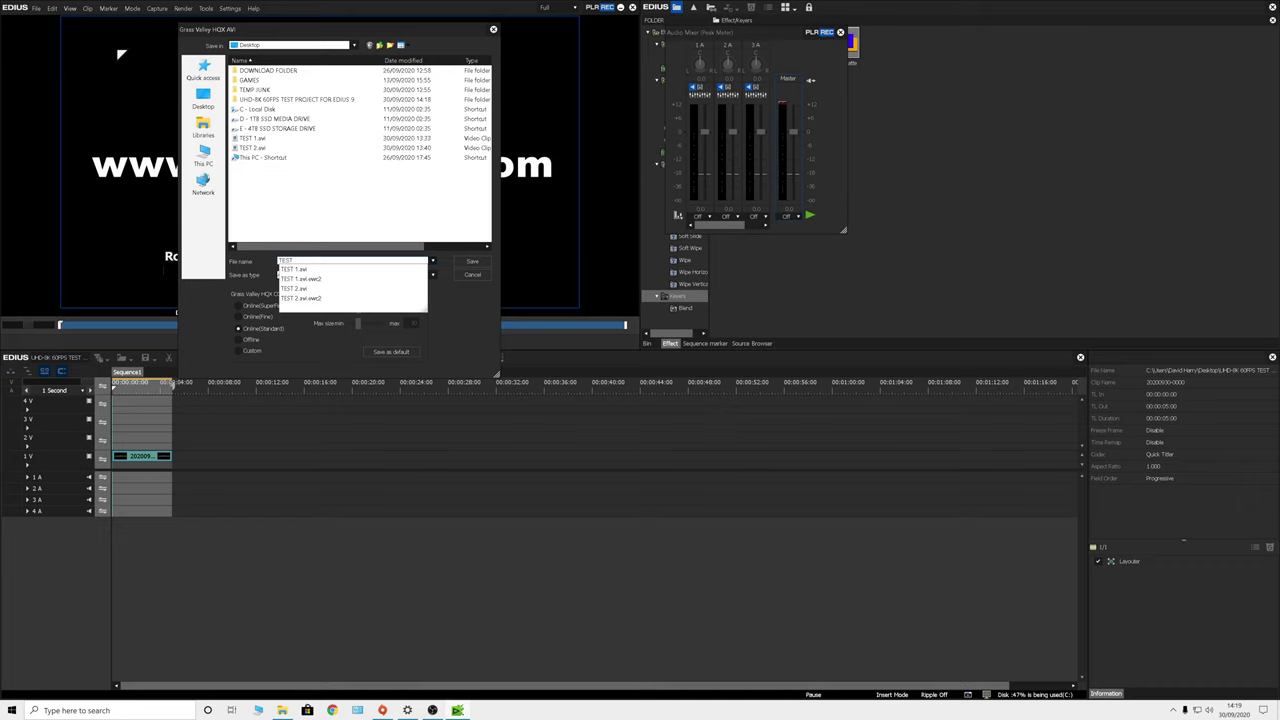
pyautogui.write(' 3')
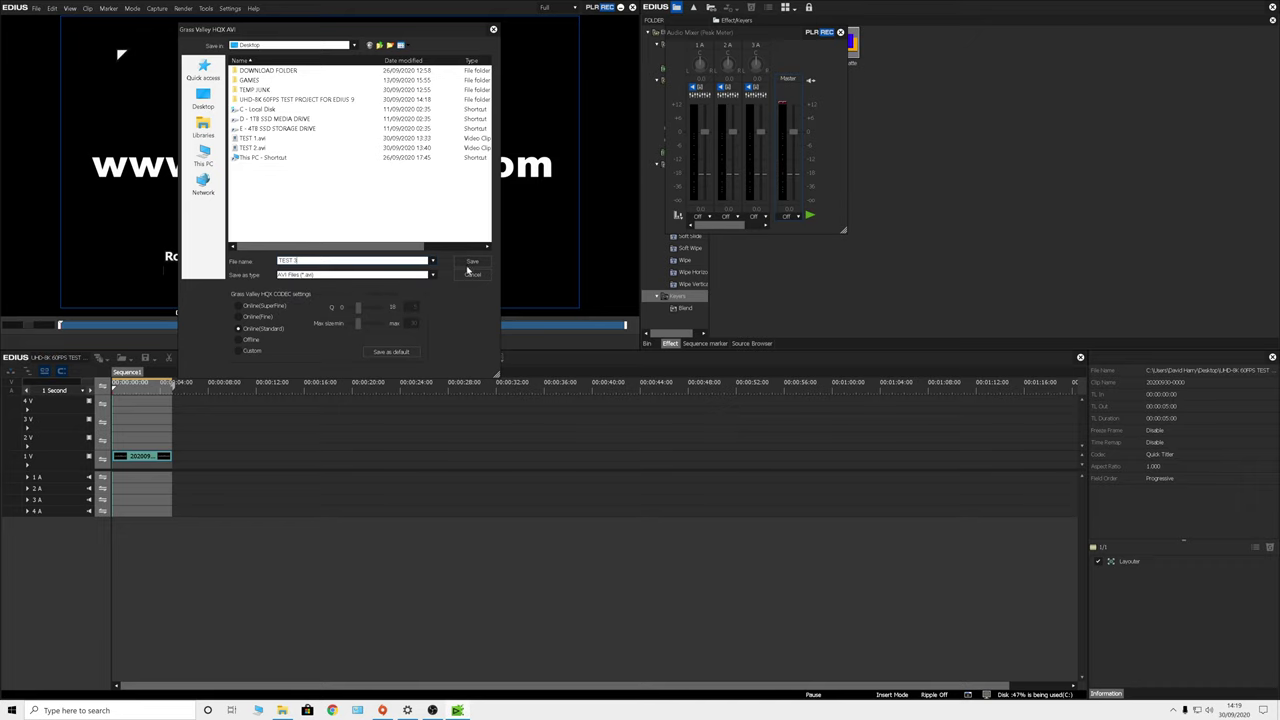
pyautogui.click(470, 262)
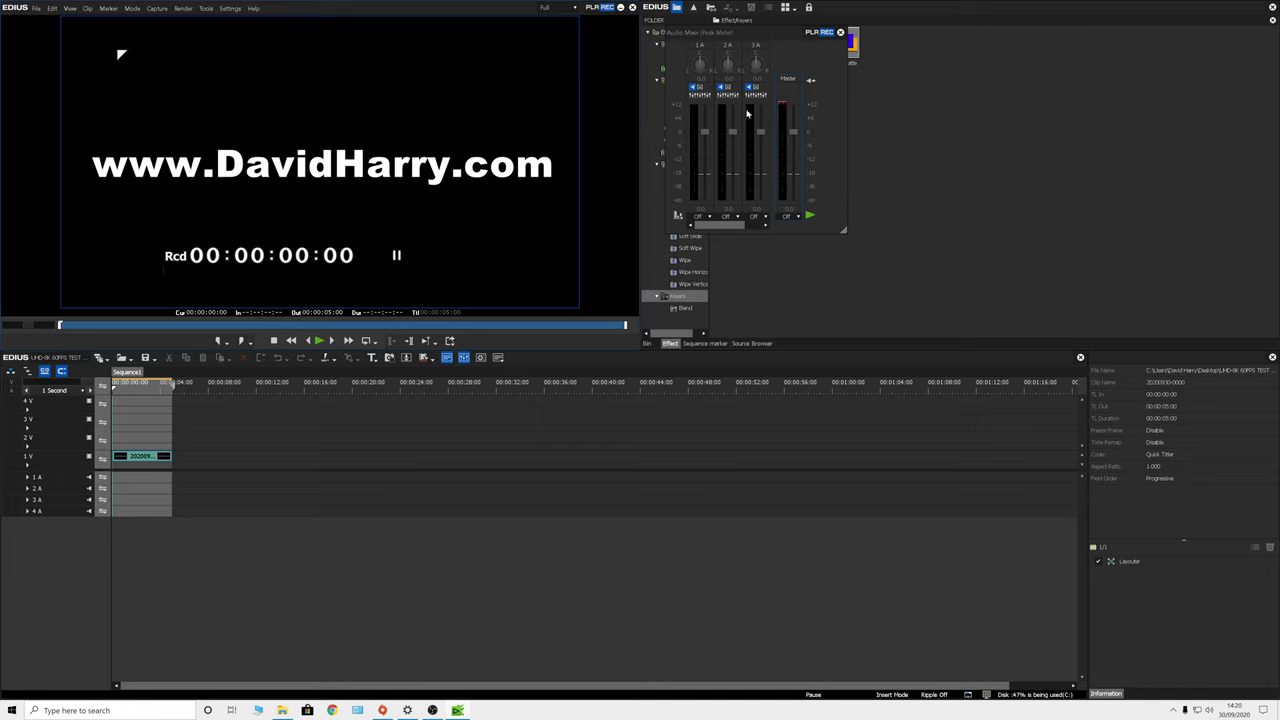
# Step: Move the Audio Mixer aside and drag TEST 3 from the bin onto track 1 V at 00:00:15:00
pyautogui.moveTo(769, 38); pyautogui.dragTo(1169, 178)
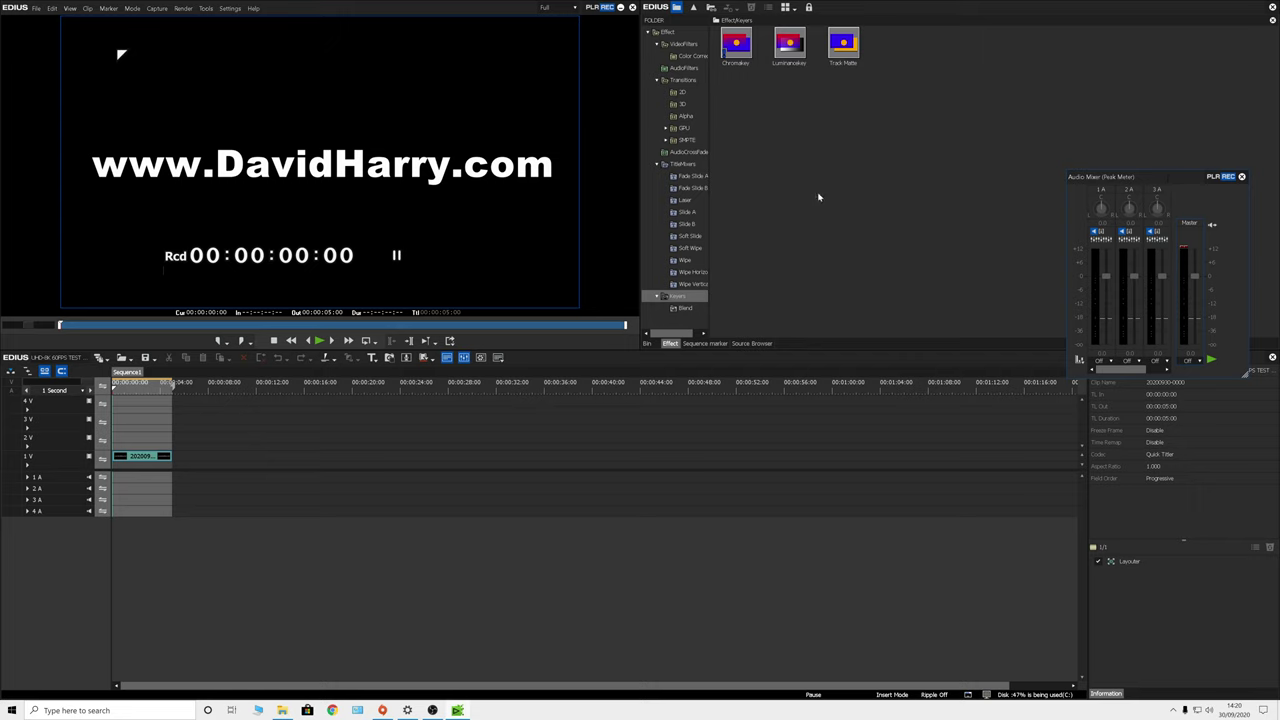
pyautogui.click(648, 344)
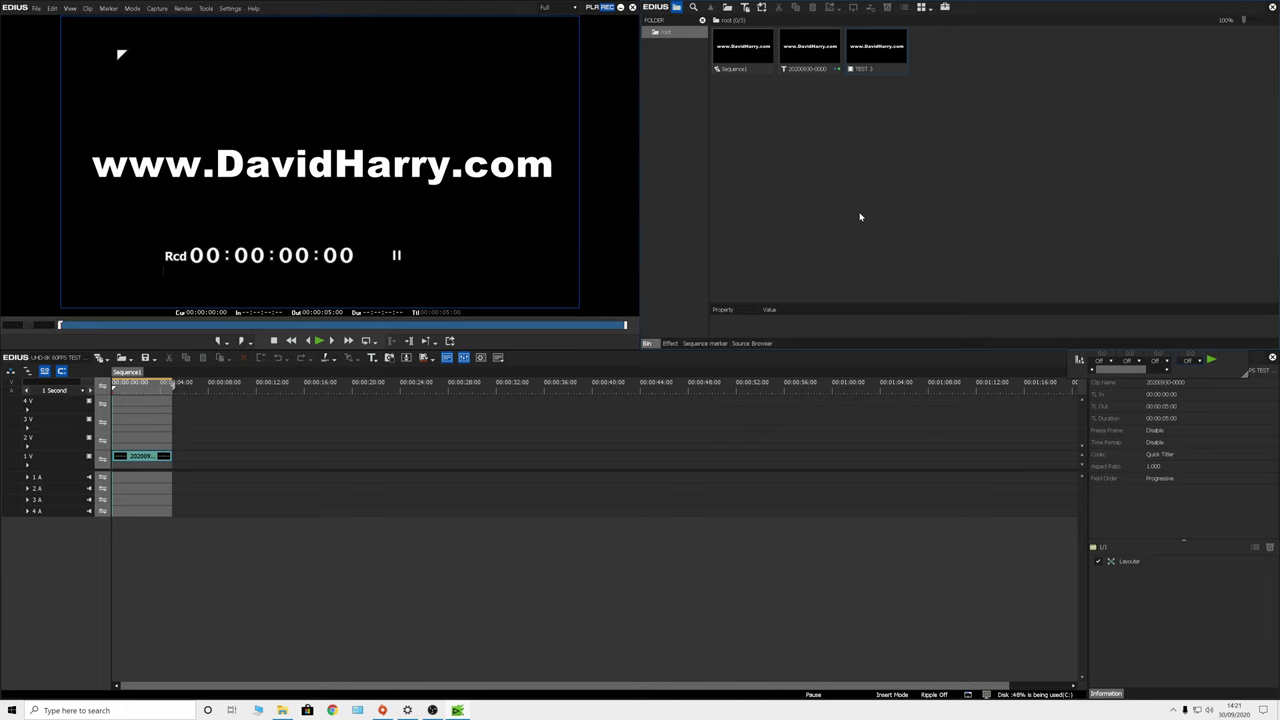
pyautogui.moveTo(877, 48); pyautogui.dragTo(296, 456)
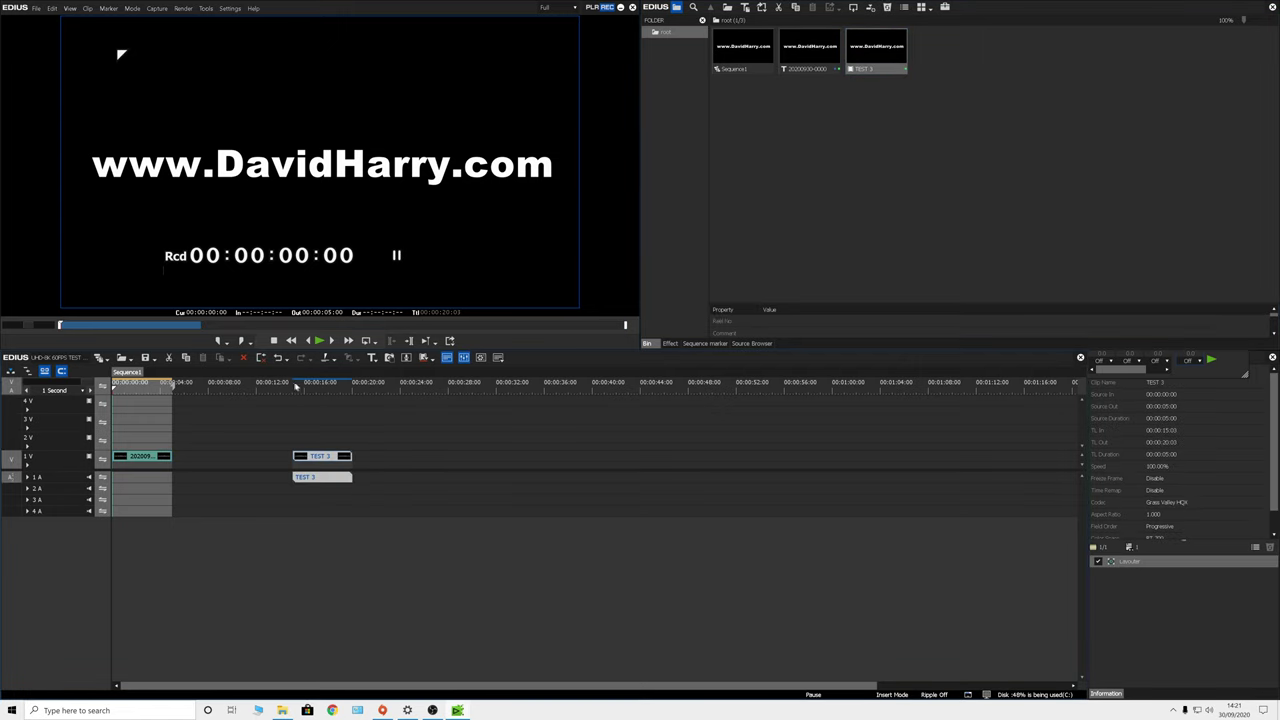
# Step: Inspect TEST 3's properties: 7680x4320, 60p, 10-bit HQX AVI at 507.3 Mbps
pyautogui.rightClick(320, 456)
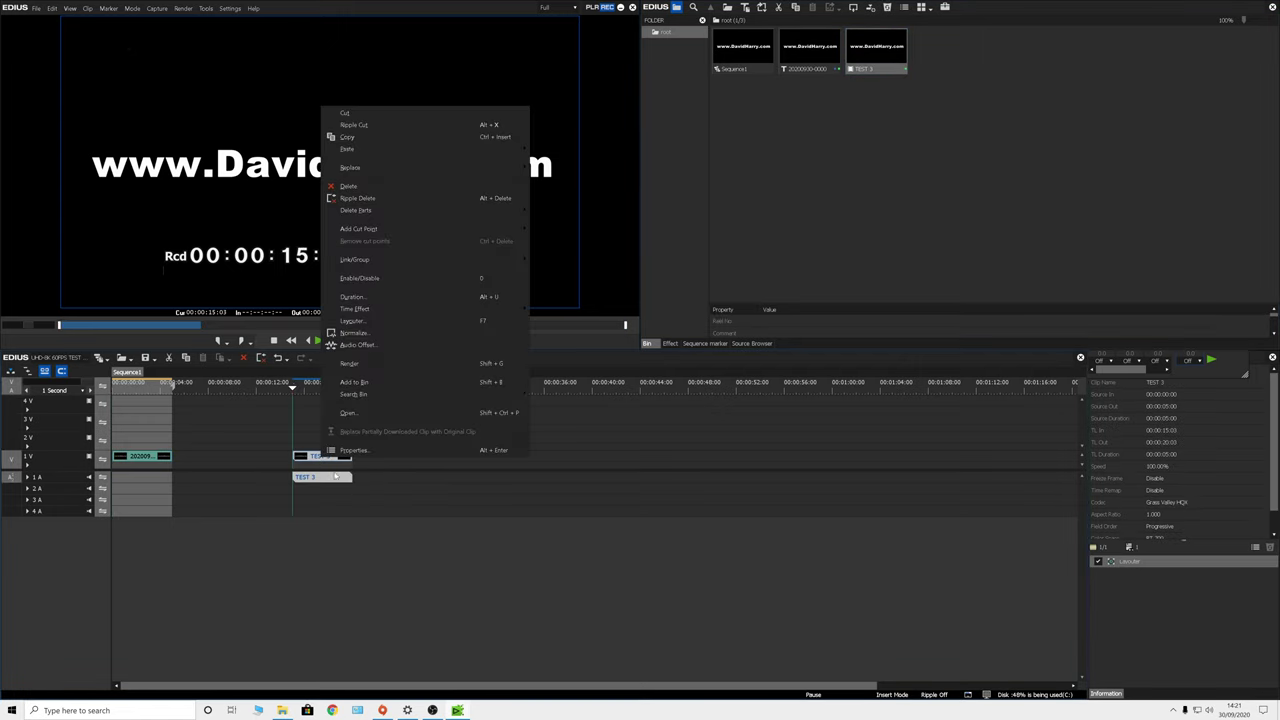
pyautogui.click(352, 450)
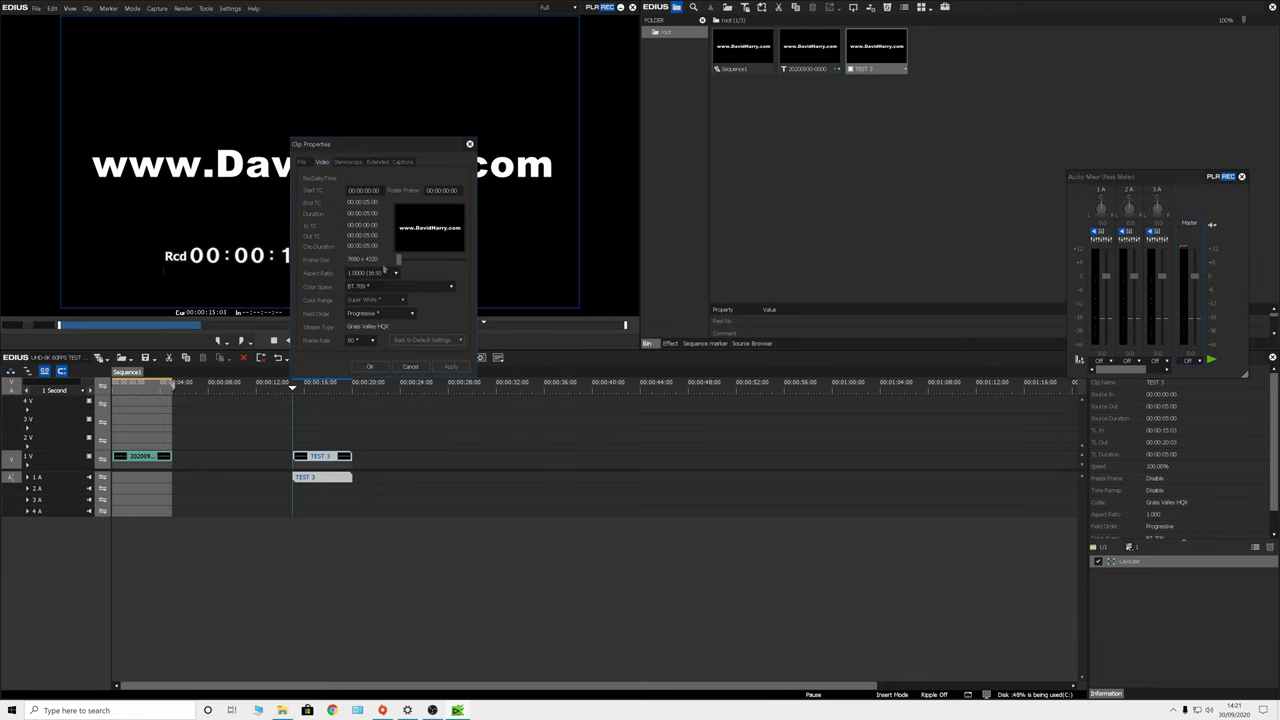
pyautogui.click(377, 162)
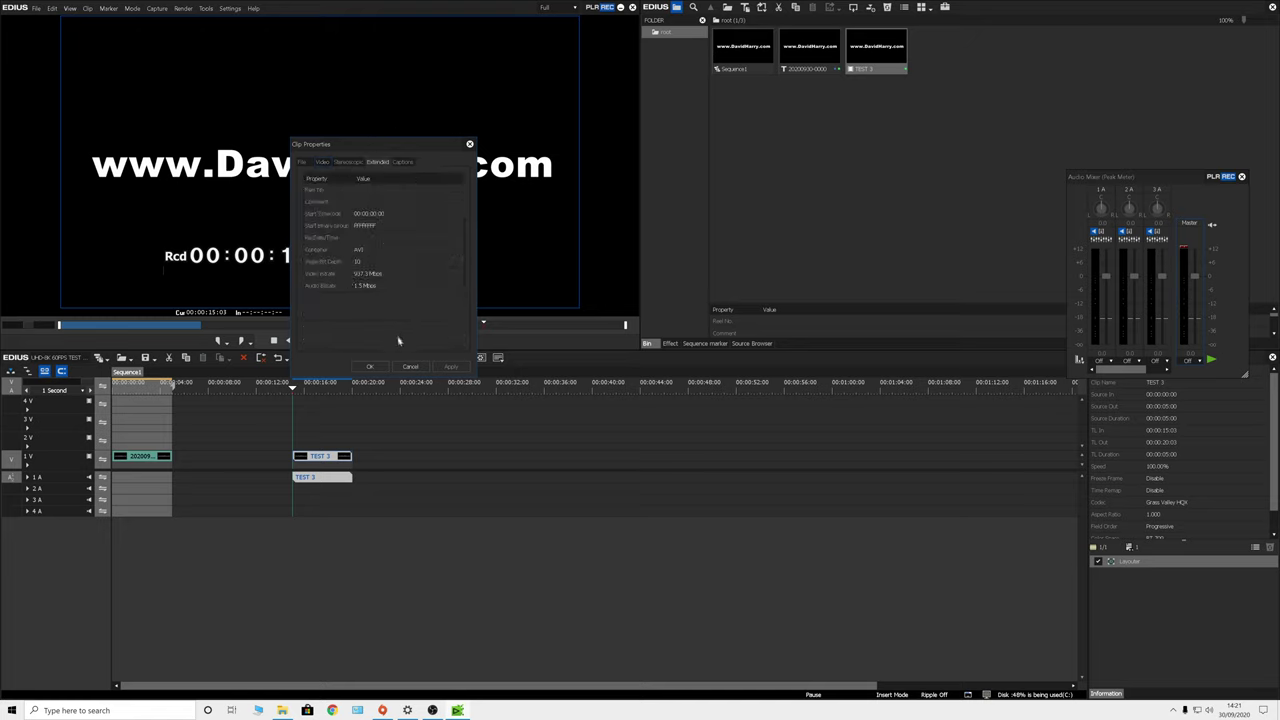
pyautogui.click(411, 366)
# Step: Move the playhead into TEST 3 and play it back
pyautogui.click(311, 390)
pyautogui.press('space')
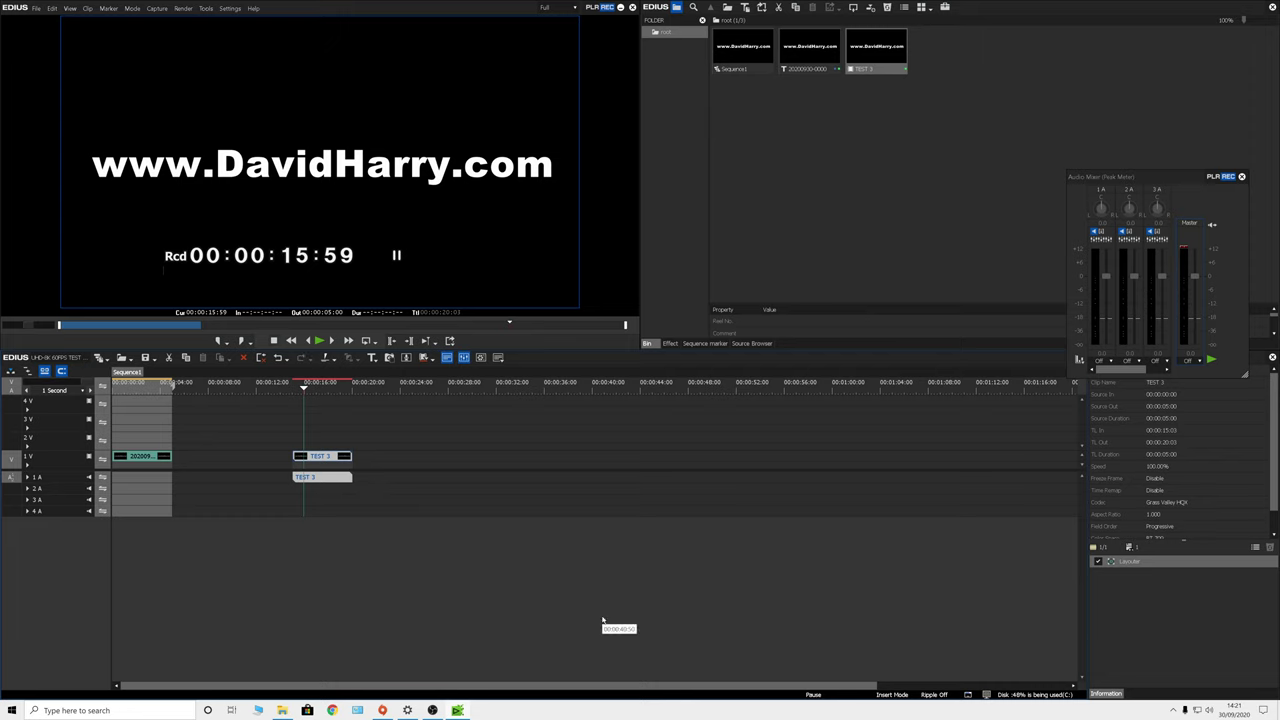
# Step: Play the TEST 3 clip again, running to about 00:00:16:28
pyautogui.press('space')
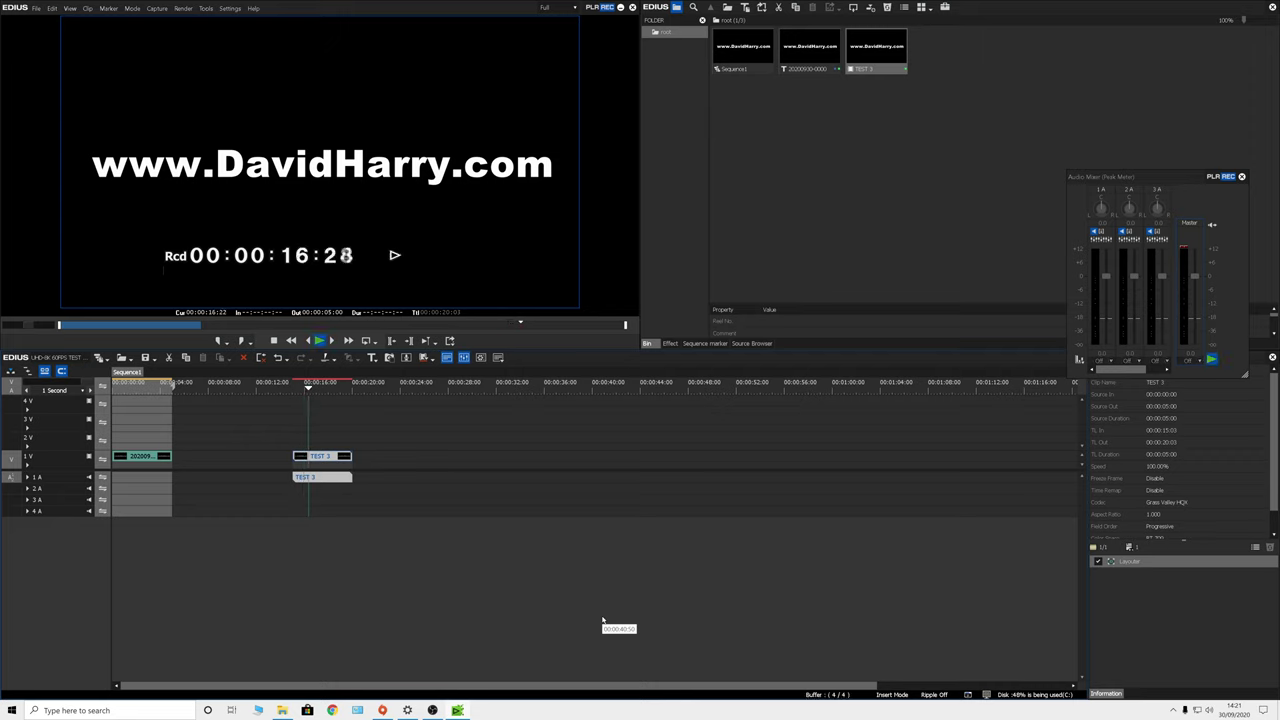